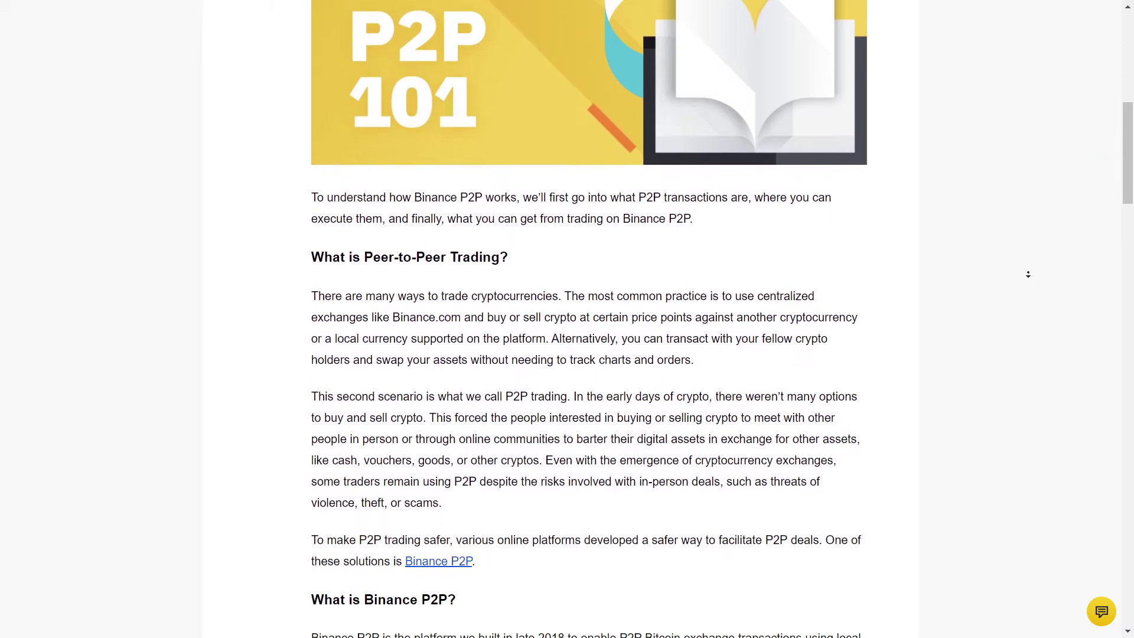
Step: Scroll the P2P 101 article and open the Register page's Create a free account form
{"action": "scroll", "coordinate": [1032, 310], "scroll_direction": "down", "scroll_amount": 10}
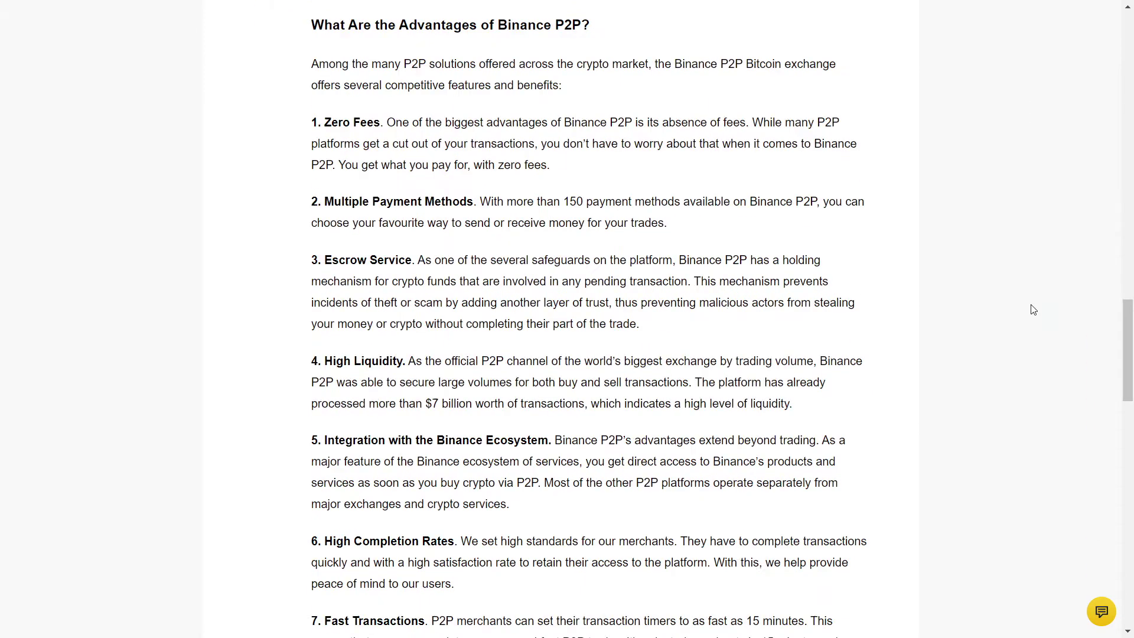
{"action": "middle_click", "coordinate": [1033, 310]}
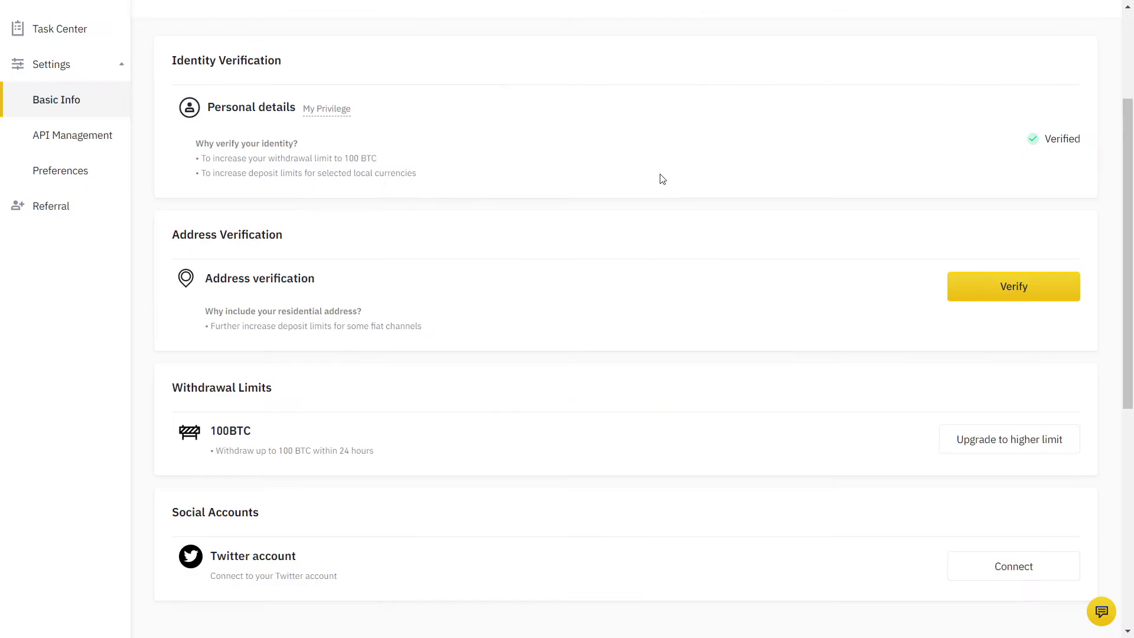
Step: Confirm Identity Verification is complete, then set Buy Crypto to pay with EUR instead of GBP
{"action": "left_click_drag", "start_coordinate": [167, 65], "coordinate": [320, 62]}
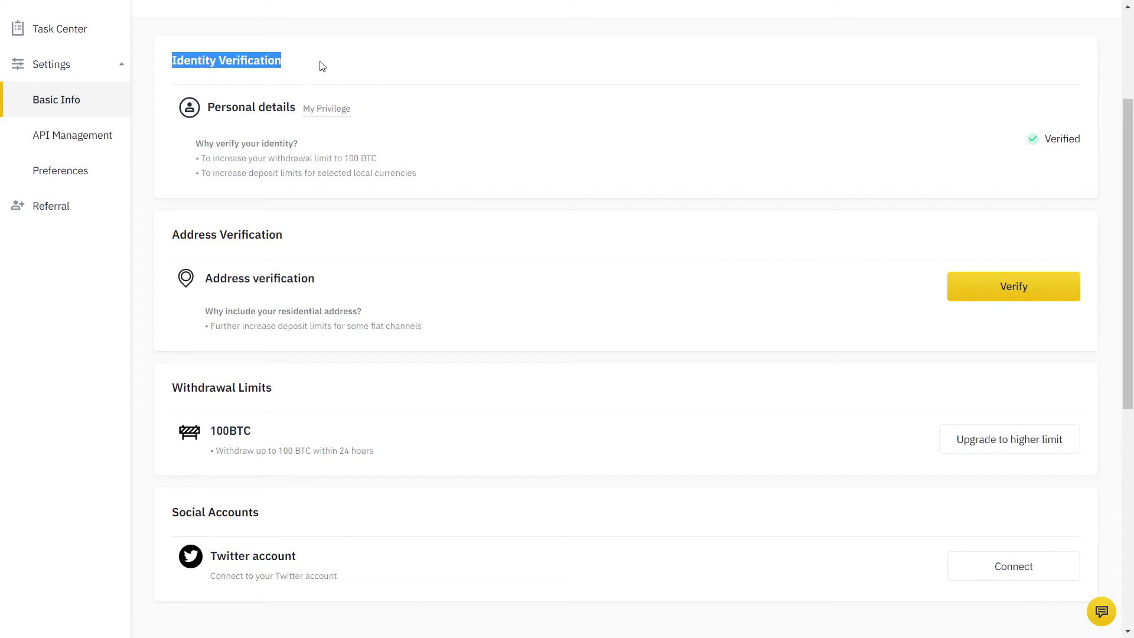
{"action": "left_click", "coordinate": [319, 63]}
{"action": "mouse_move", "coordinate": [334, 111]}
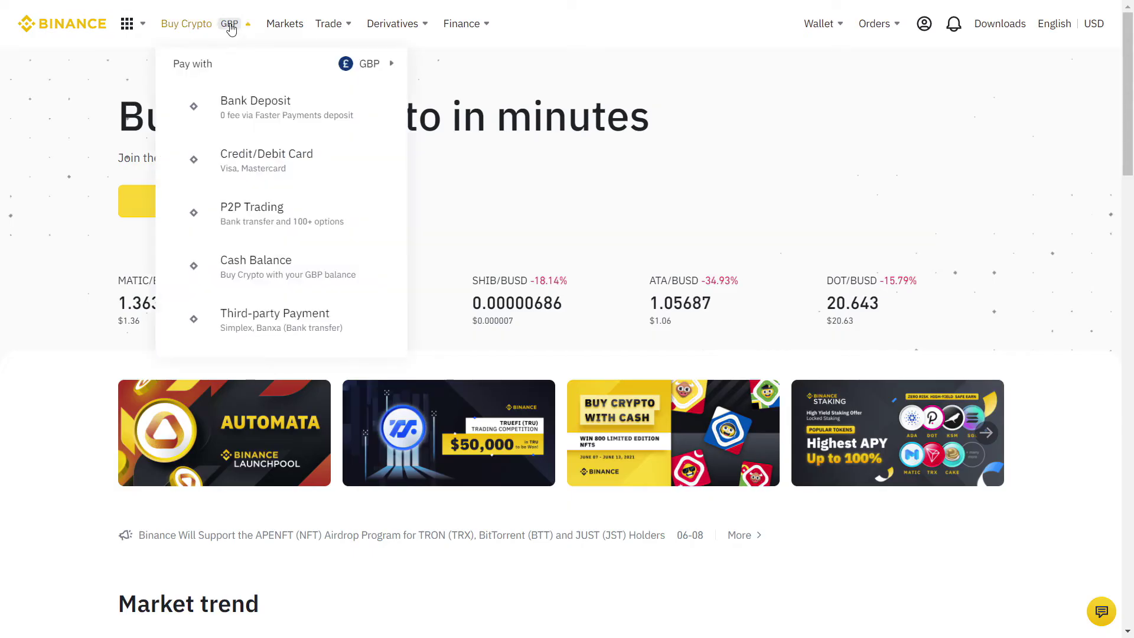
{"action": "mouse_move", "coordinate": [372, 66]}
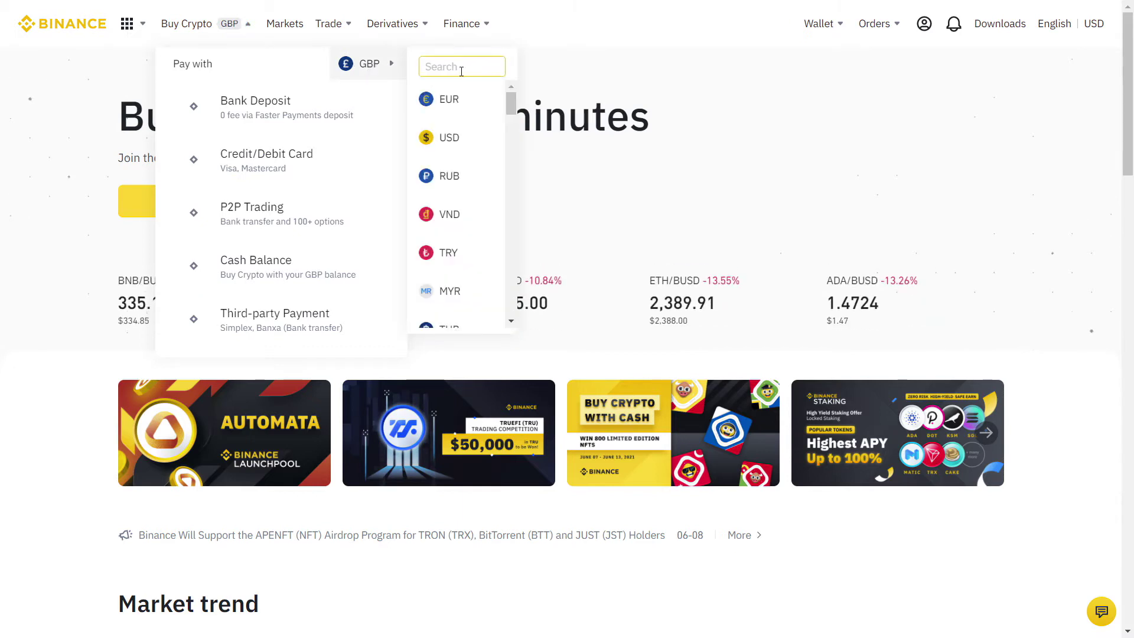
{"action": "left_click", "coordinate": [450, 99]}
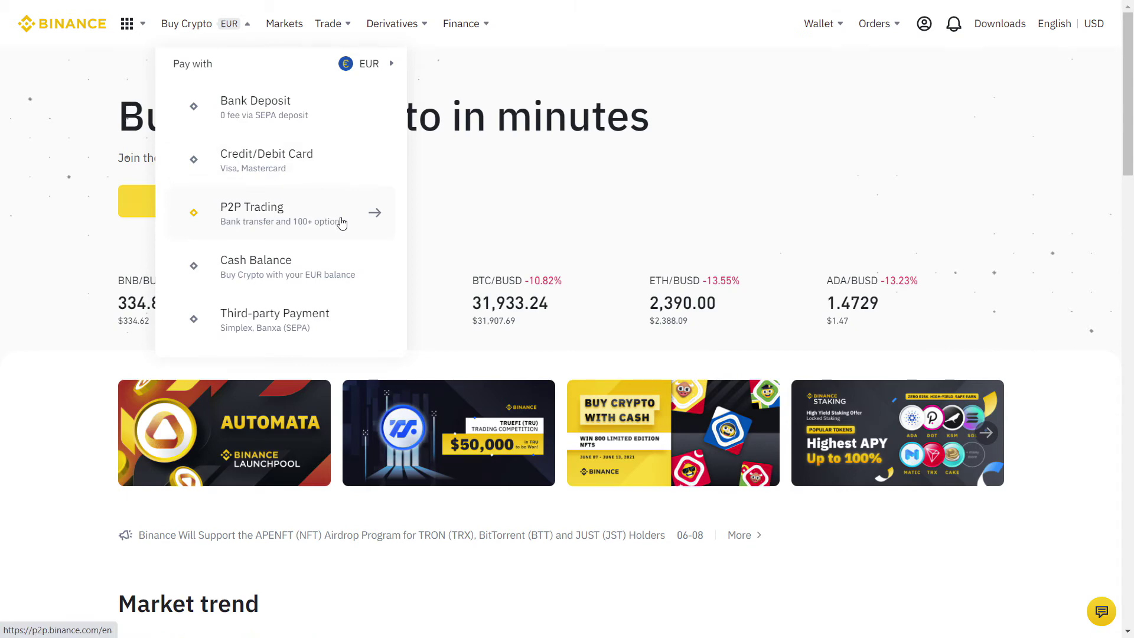
{"action": "left_click", "coordinate": [341, 222]}
Step: Keep PLN as fiat, try selling BTC to CoinsDesire Shop, and begin enabling SMS authentication
{"action": "left_click", "coordinate": [356, 275]}
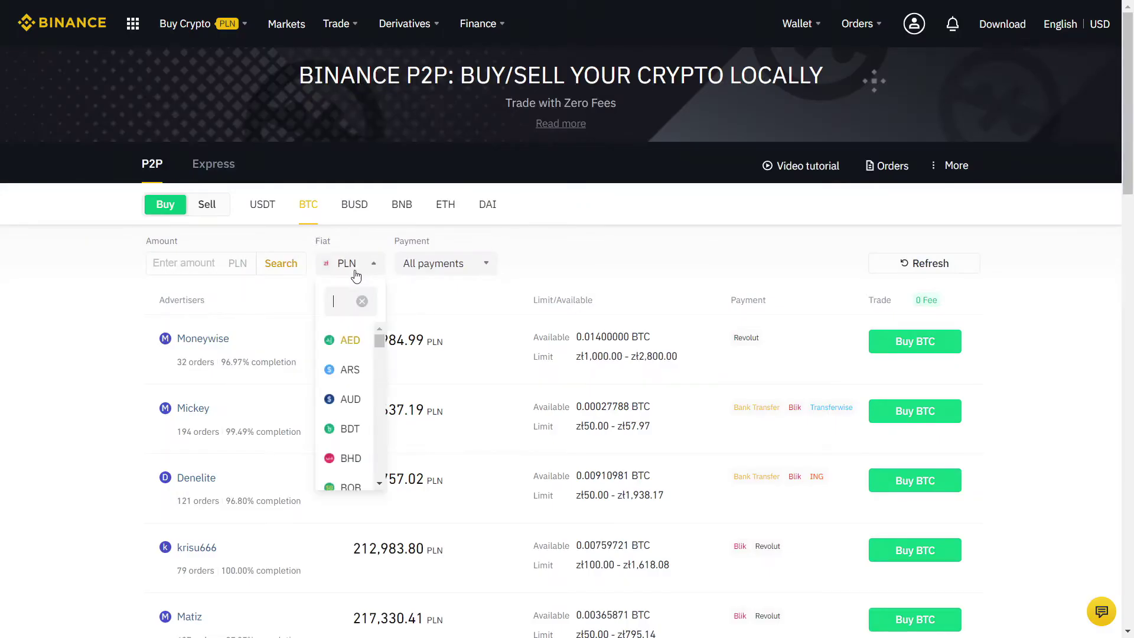
{"action": "left_click", "coordinate": [347, 266]}
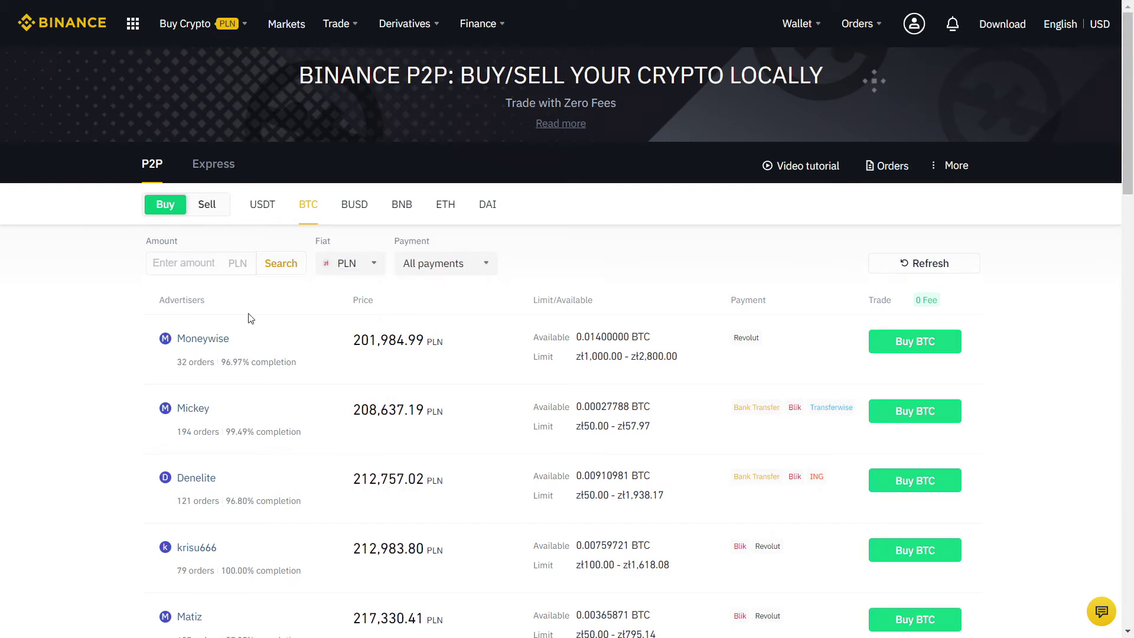
{"action": "scroll", "coordinate": [51, 349], "scroll_direction": "down", "scroll_amount": 3}
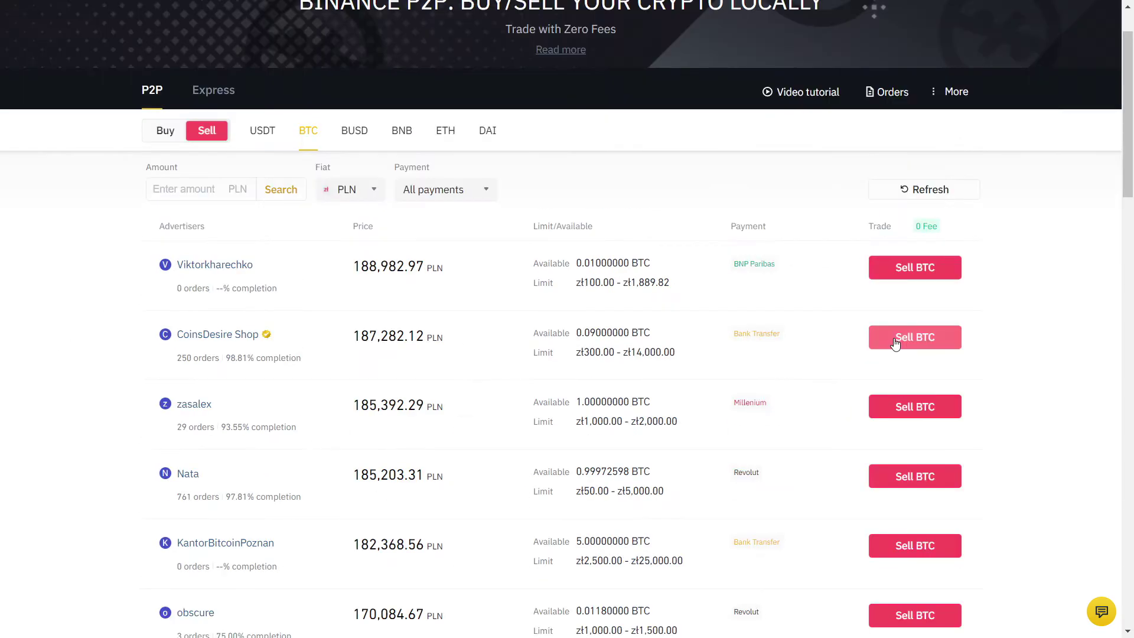
{"action": "left_click", "coordinate": [894, 344]}
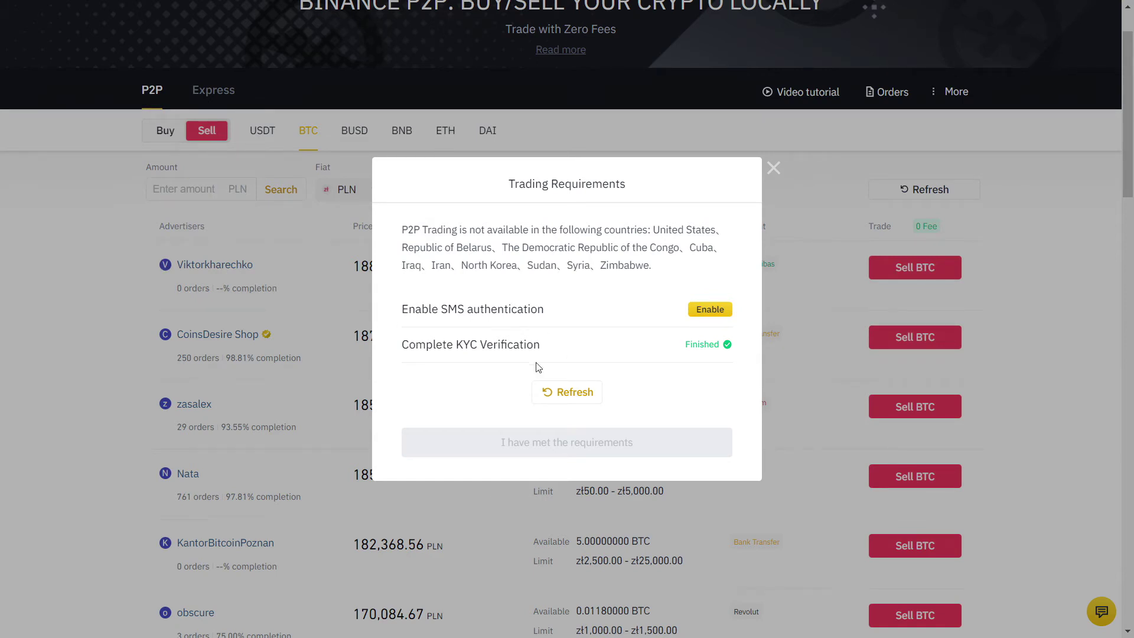
{"action": "left_click", "coordinate": [710, 312]}
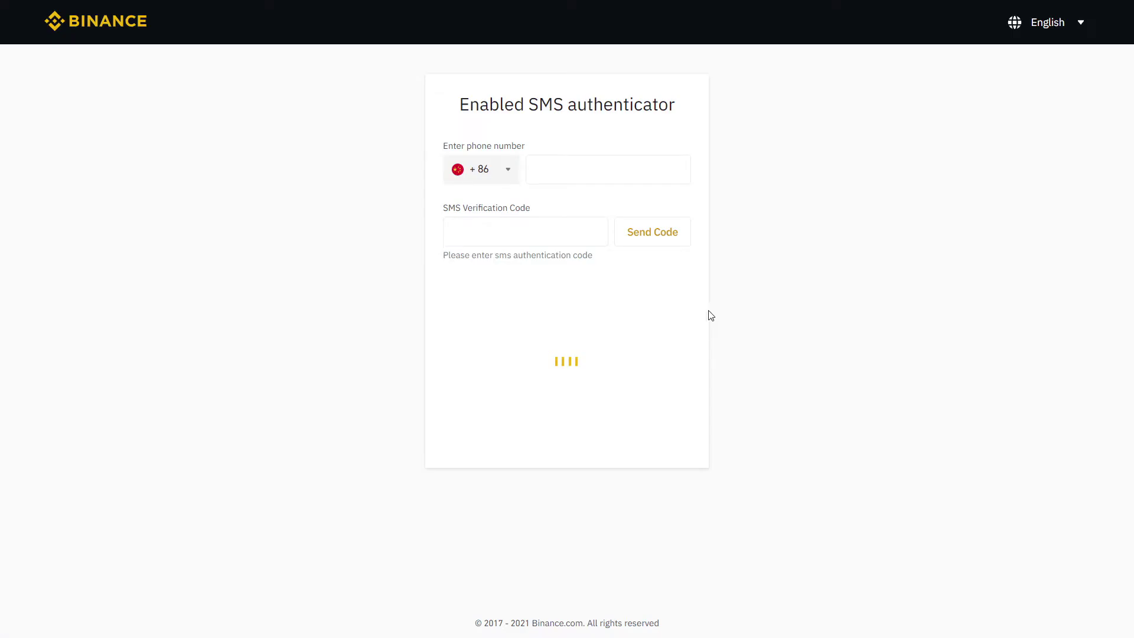
Step: Enable SMS authentication for a +380 phone number using the SMS, e-mail and Google codes
{"action": "left_click", "coordinate": [494, 171]}
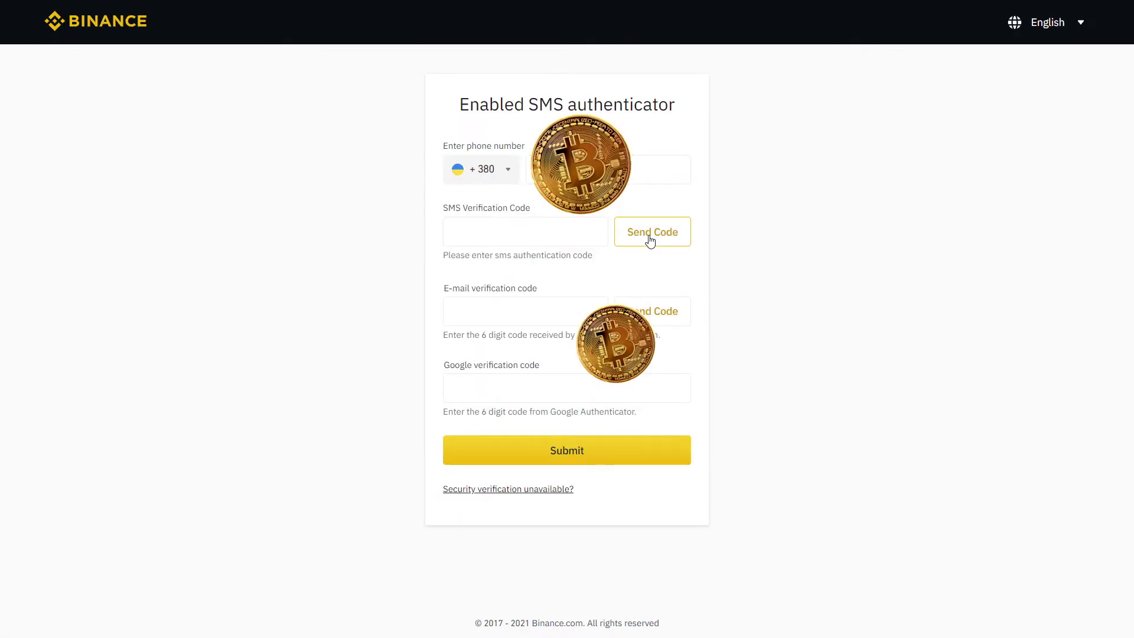
{"action": "left_click", "coordinate": [648, 234]}
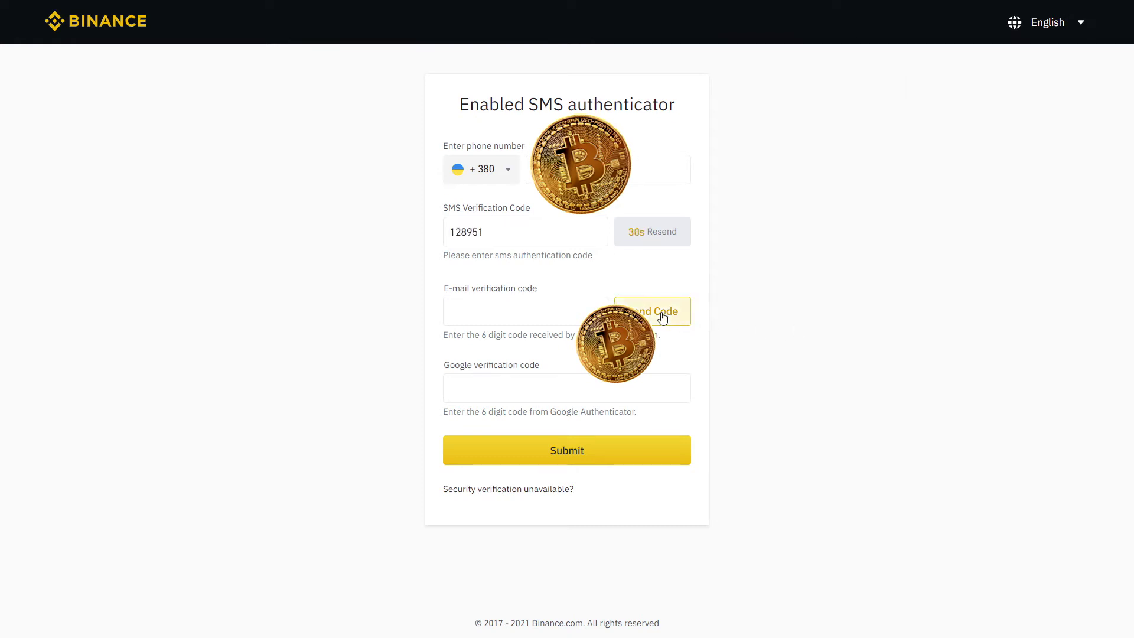
{"action": "left_click", "coordinate": [670, 311]}
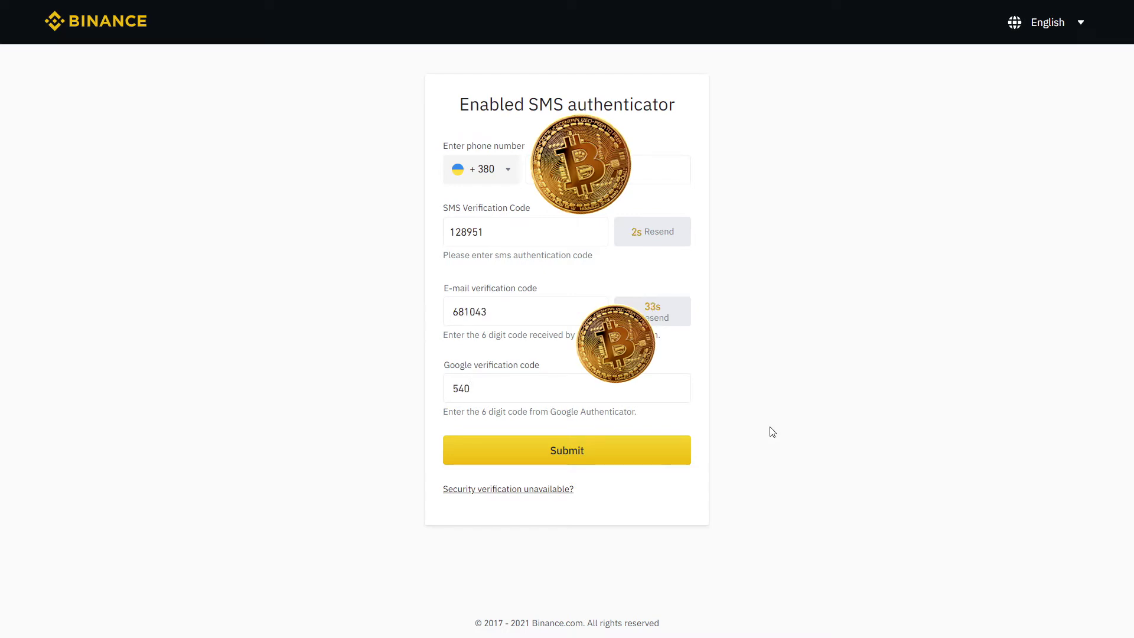
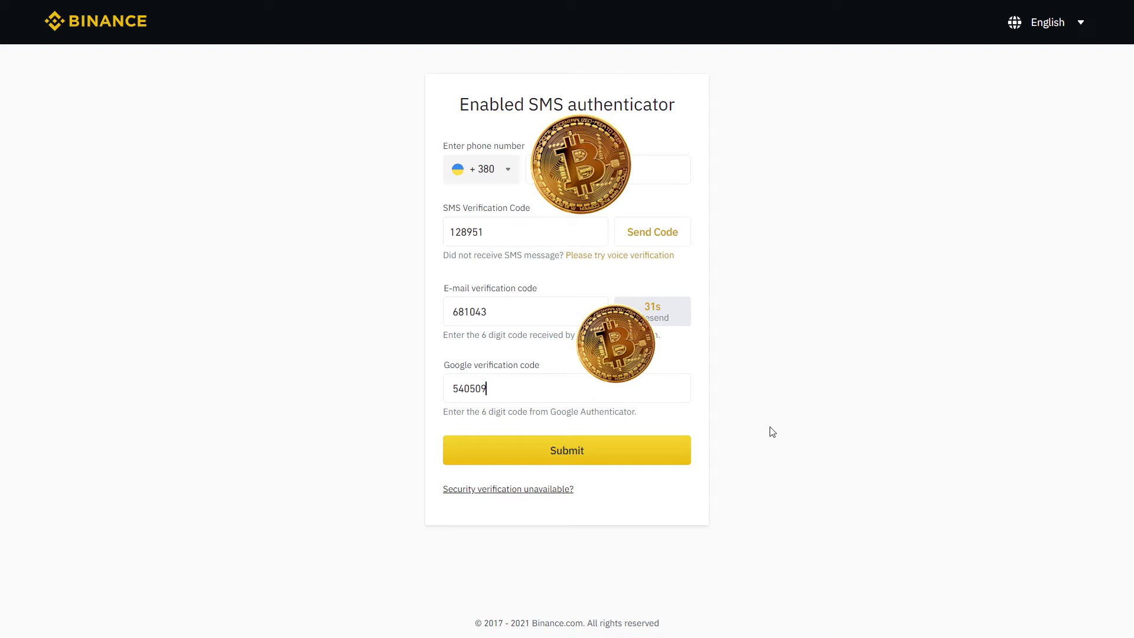
{"action": "left_click", "coordinate": [656, 454]}
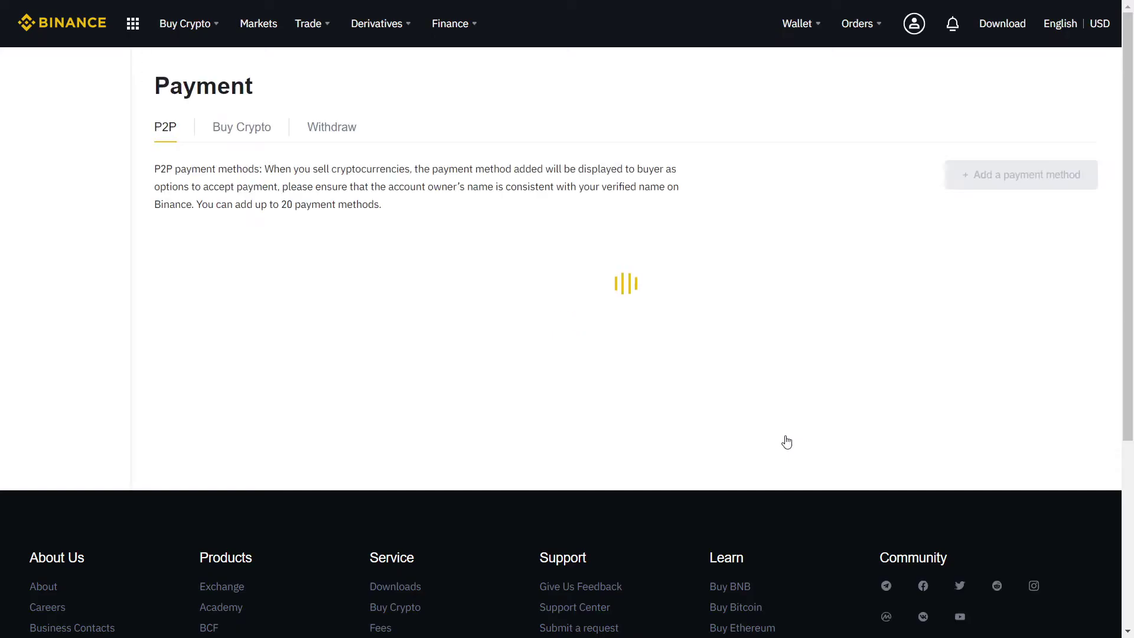
Step: Add a Millenium bank account (searched as 'mill') as a payment method, verified by Google code
{"action": "left_click", "coordinate": [1011, 180]}
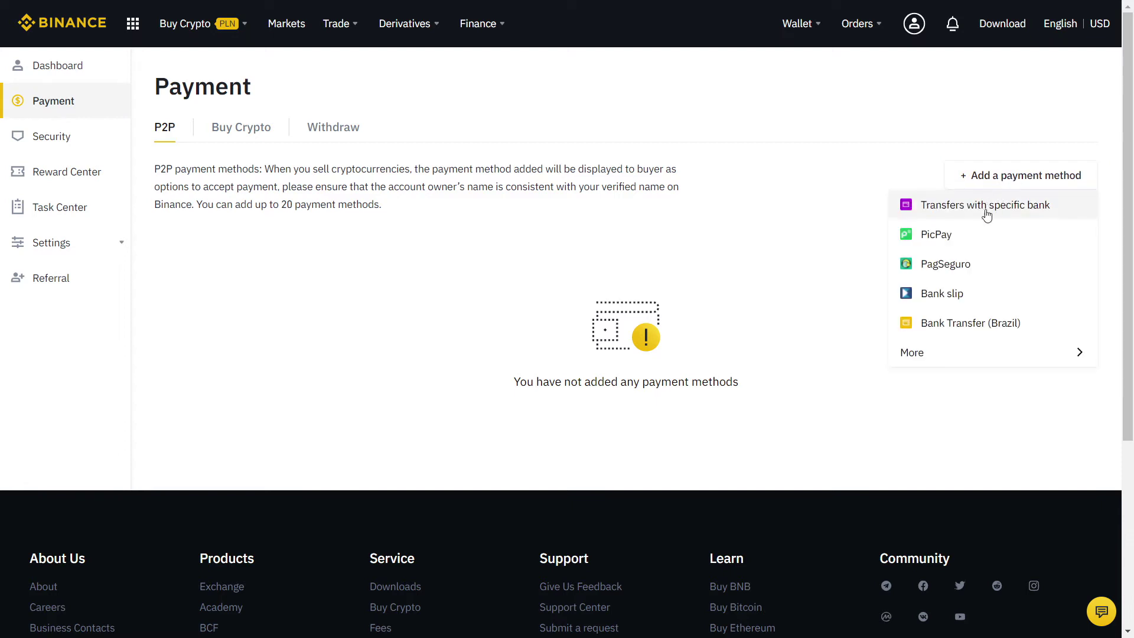
{"action": "left_click", "coordinate": [973, 353]}
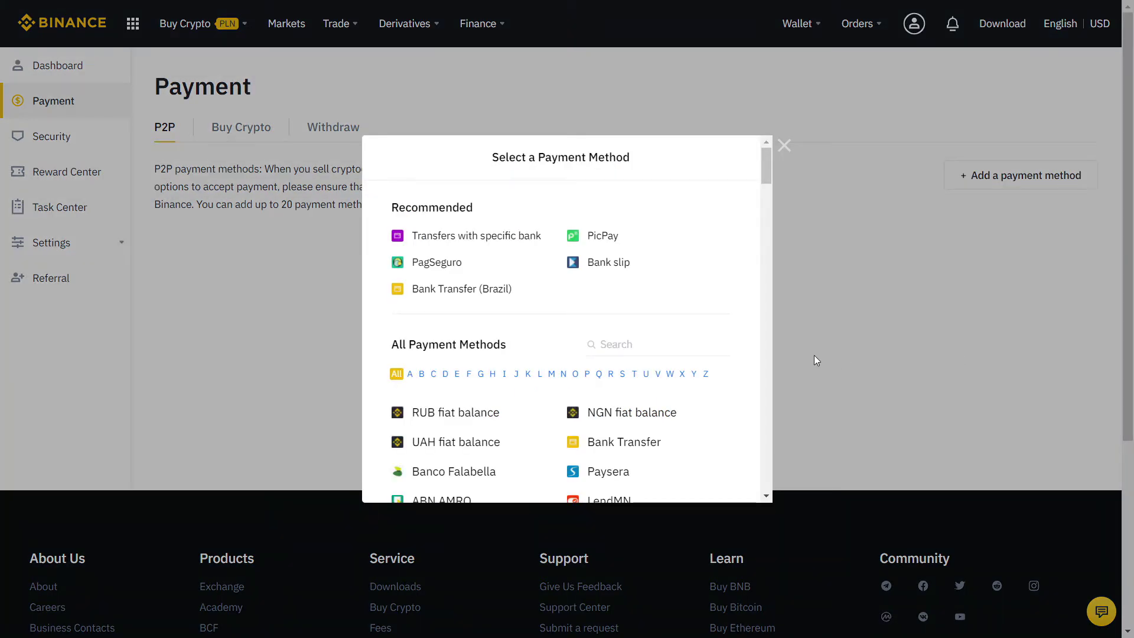
{"action": "left_click", "coordinate": [623, 344]}
{"action": "type", "text": "mill"}
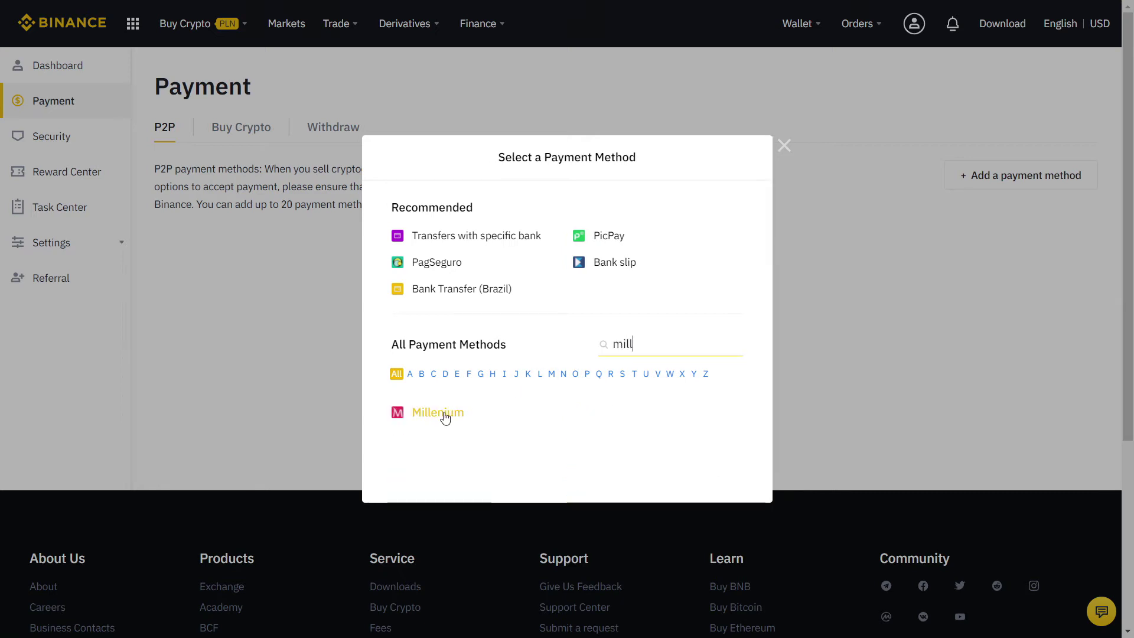
{"action": "left_click", "coordinate": [443, 415]}
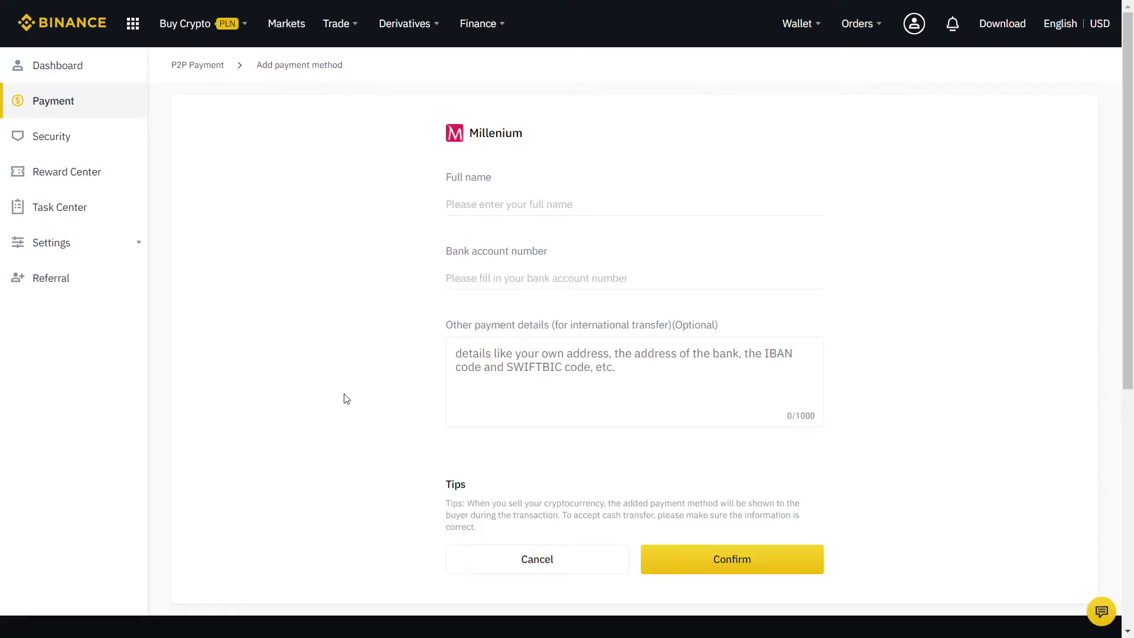
{"action": "left_click", "coordinate": [539, 196]}
{"action": "left_click", "coordinate": [777, 559]}
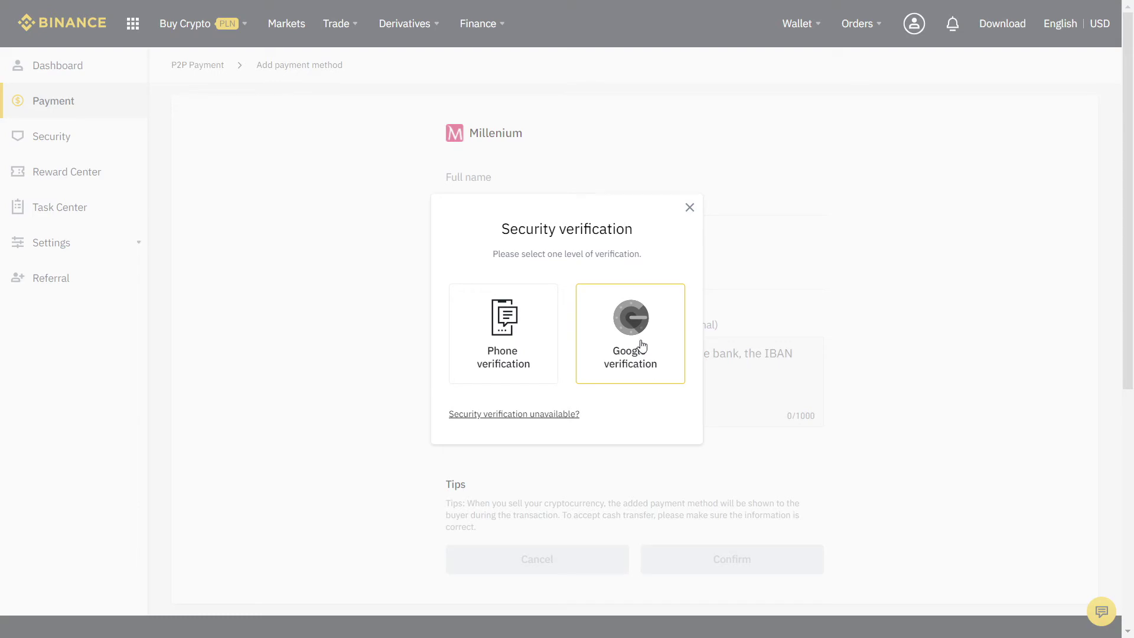
{"action": "left_click", "coordinate": [641, 344]}
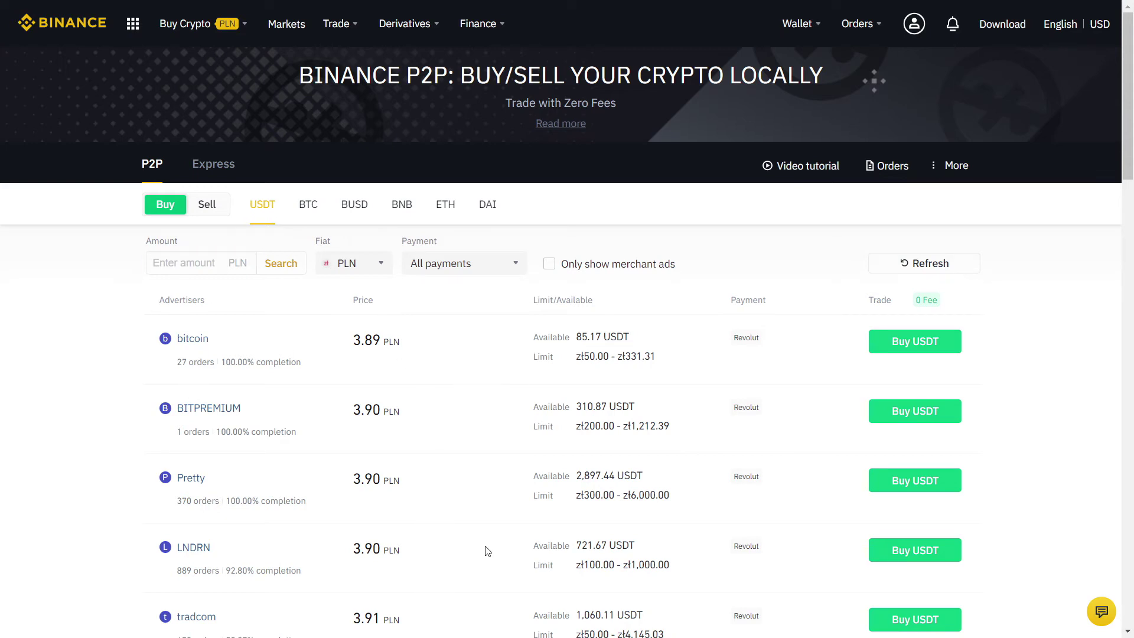
Step: Browse the PLN USDT buy offers, then switch to the Sell tab and browse sell offers
{"action": "scroll", "coordinate": [47, 357], "scroll_direction": "down", "scroll_amount": 3}
{"action": "scroll", "coordinate": [46, 347], "scroll_direction": "down", "scroll_amount": 3}
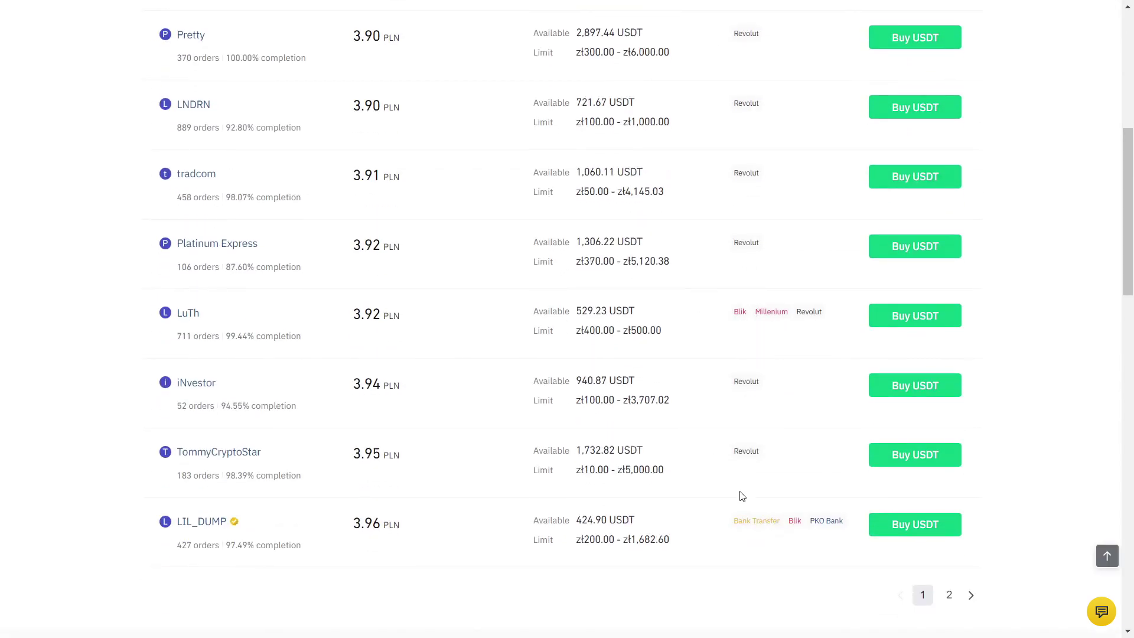
{"action": "scroll", "coordinate": [71, 318], "scroll_direction": "up", "scroll_amount": 6}
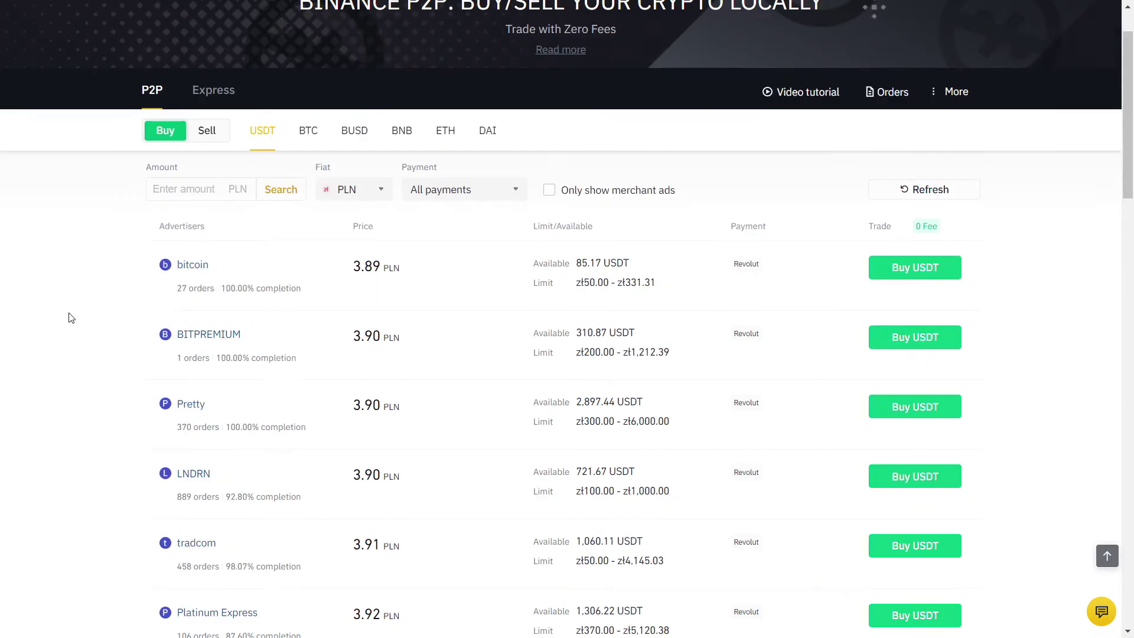
{"action": "left_click", "coordinate": [208, 207]}
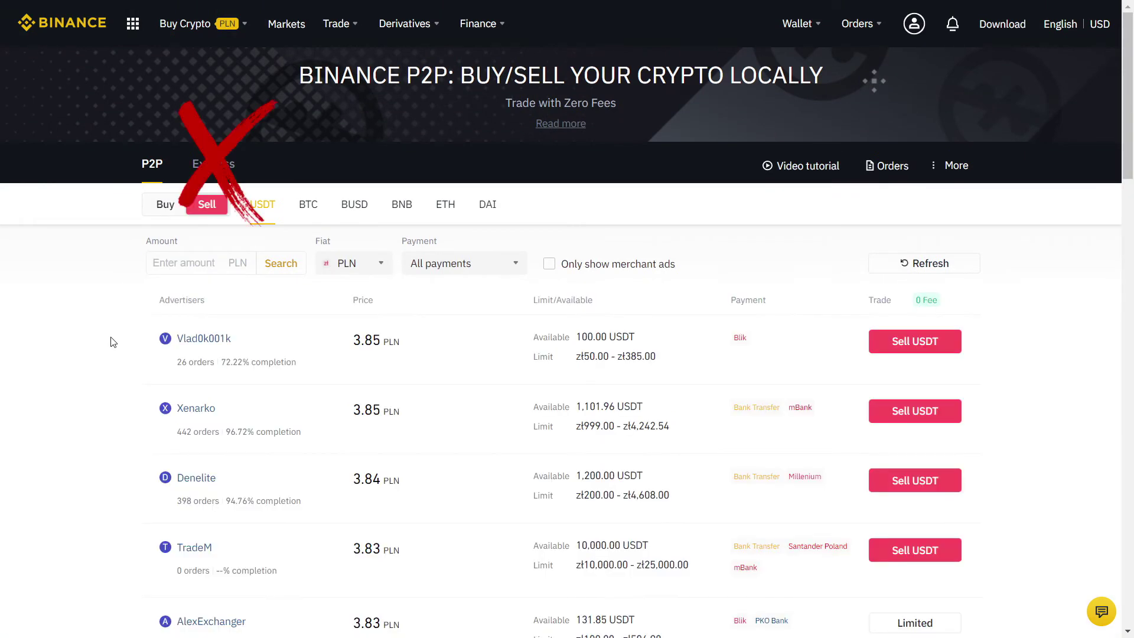
{"action": "scroll", "coordinate": [93, 337], "scroll_direction": "down", "scroll_amount": 1}
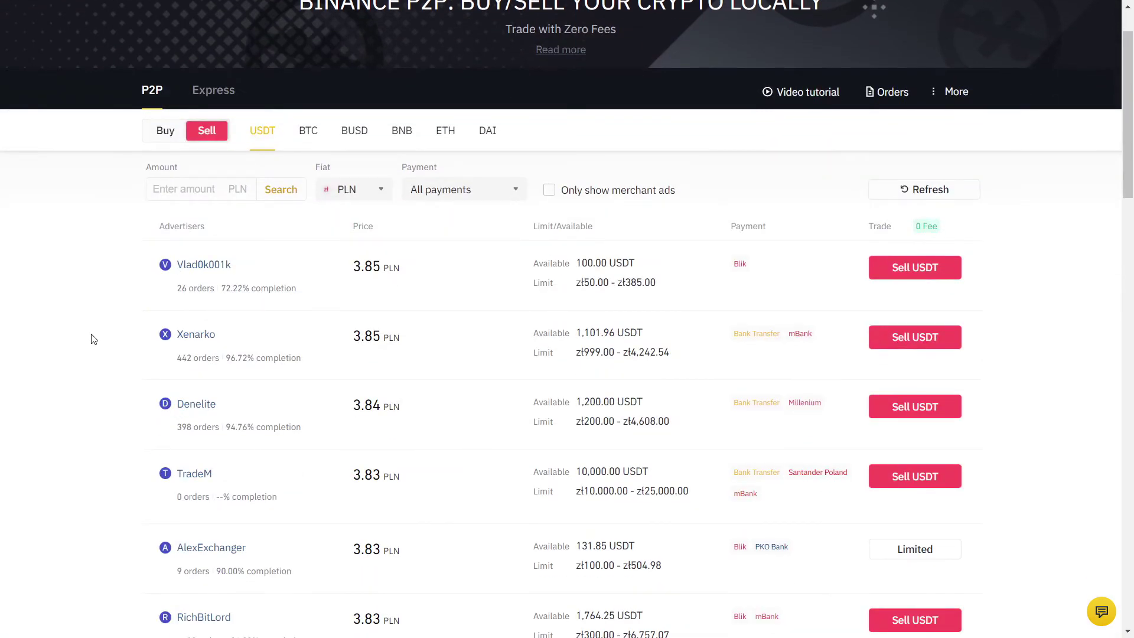
{"action": "scroll", "coordinate": [94, 339], "scroll_direction": "down", "scroll_amount": 1}
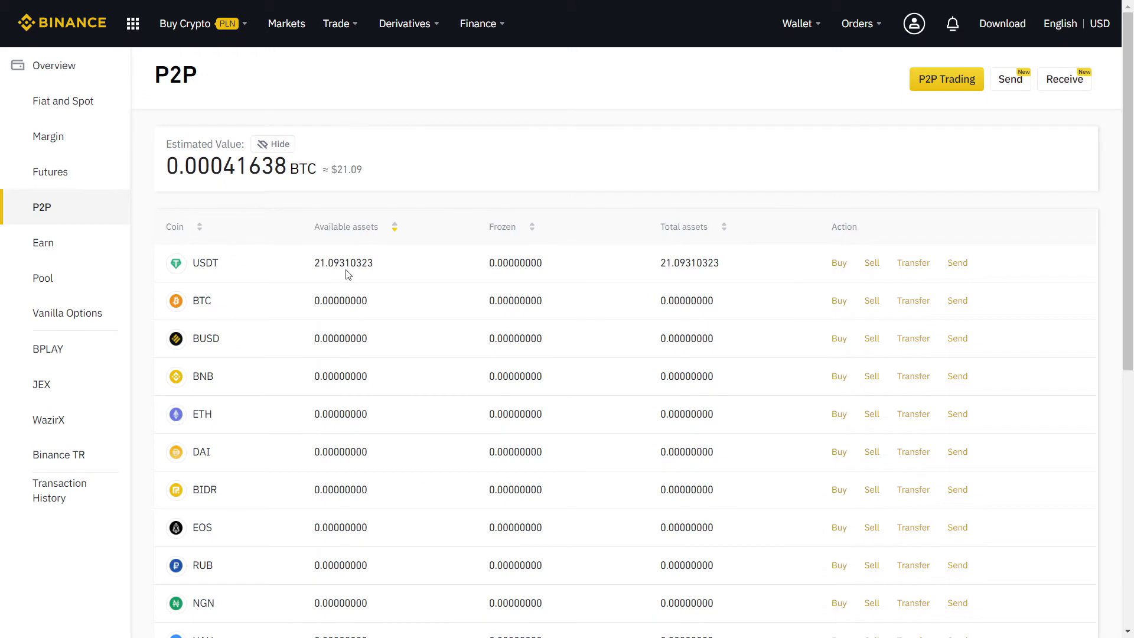
Step: Transfer the maximum 21.09310323 USDT from the P2P wallet to the Spot Wallet
{"action": "left_click", "coordinate": [917, 268]}
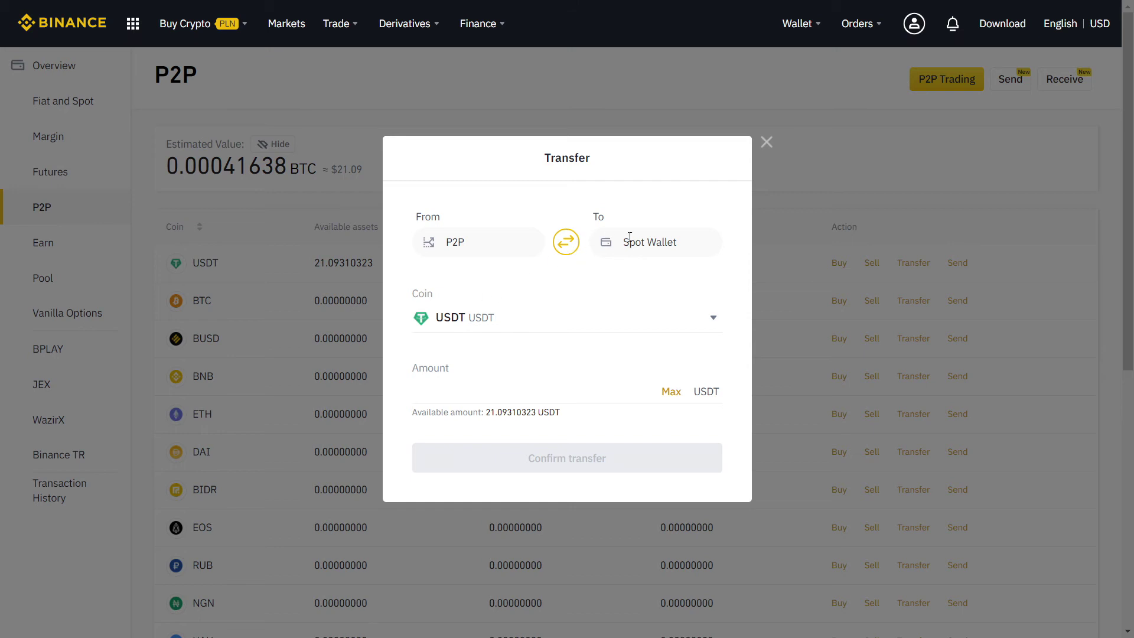
{"action": "left_click", "coordinate": [671, 392]}
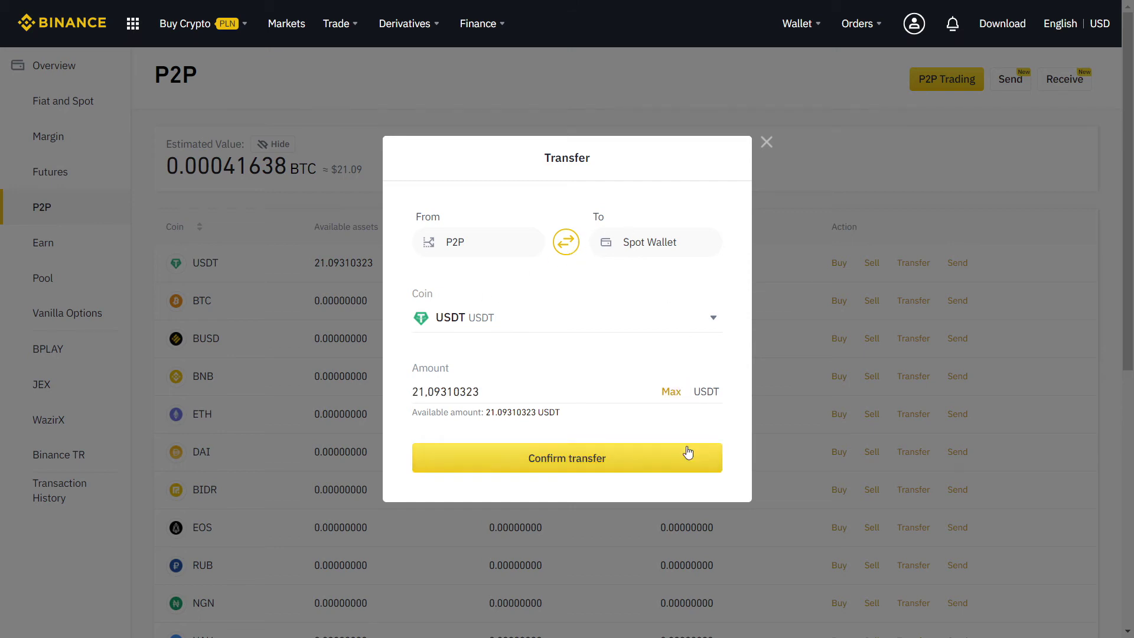
{"action": "left_click", "coordinate": [687, 453]}
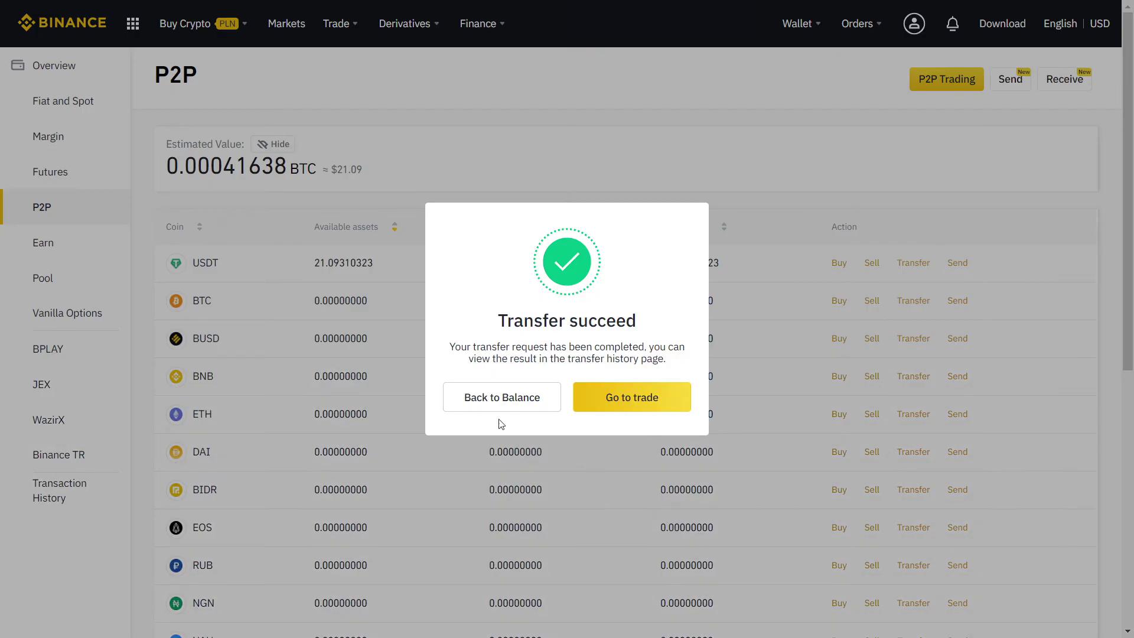
{"action": "left_click", "coordinate": [483, 401]}
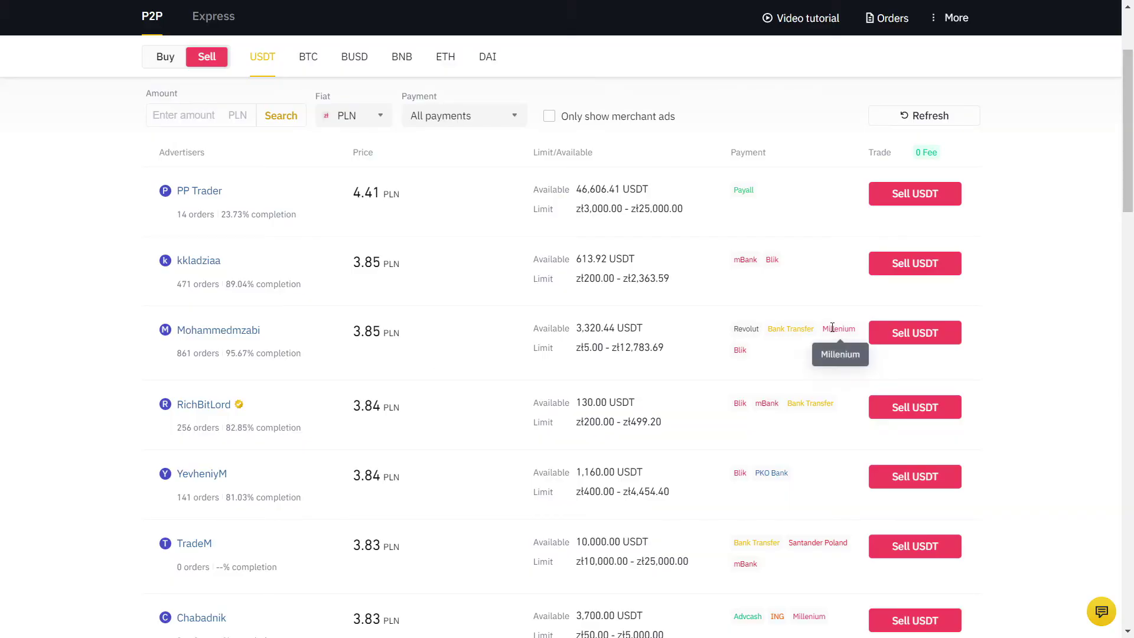
Step: Enter 612.21 USDT for the 3.85 PLN Millenium buyer and submit the zł 2,357.00 sell order
{"action": "left_click", "coordinate": [913, 341]}
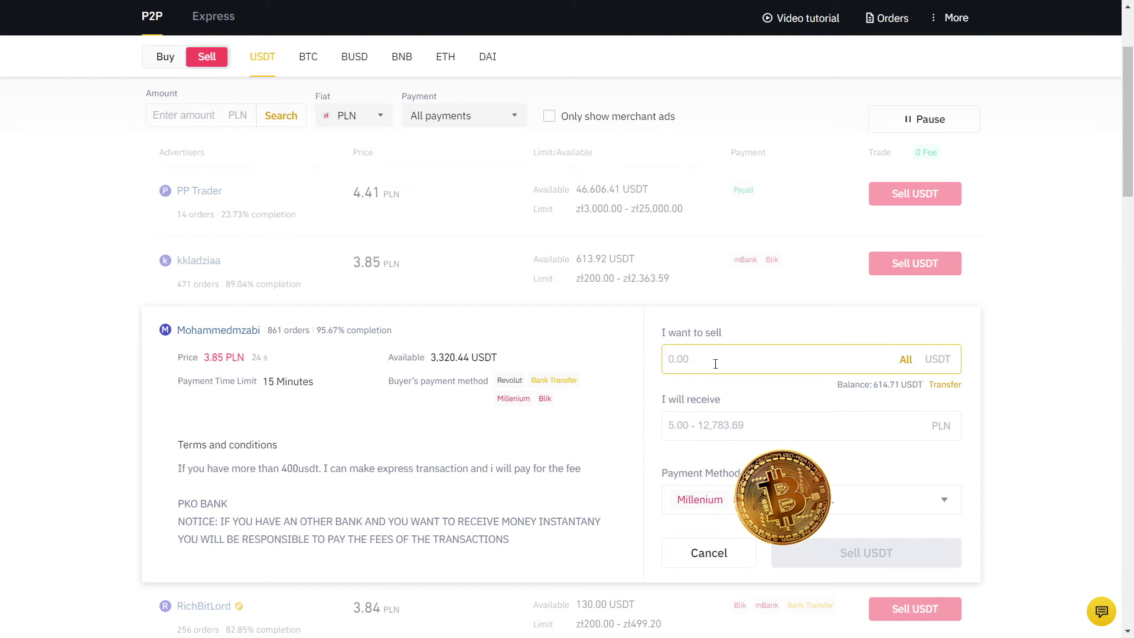
{"action": "type", "text": "612.21"}
{"action": "left_click", "coordinate": [736, 420]}
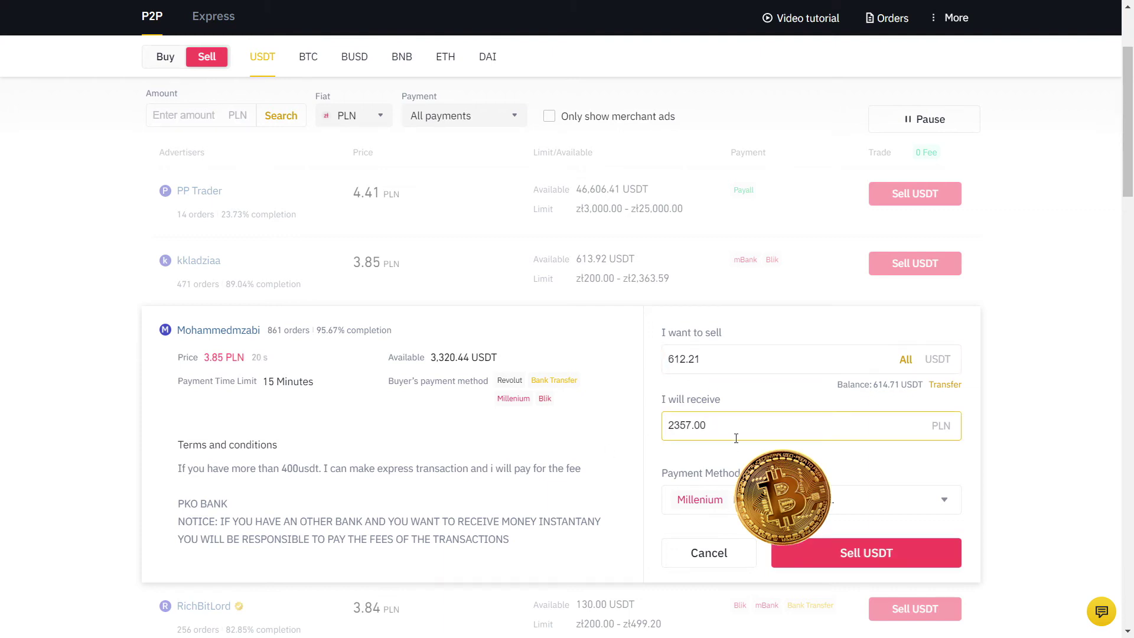
{"action": "left_click", "coordinate": [915, 556]}
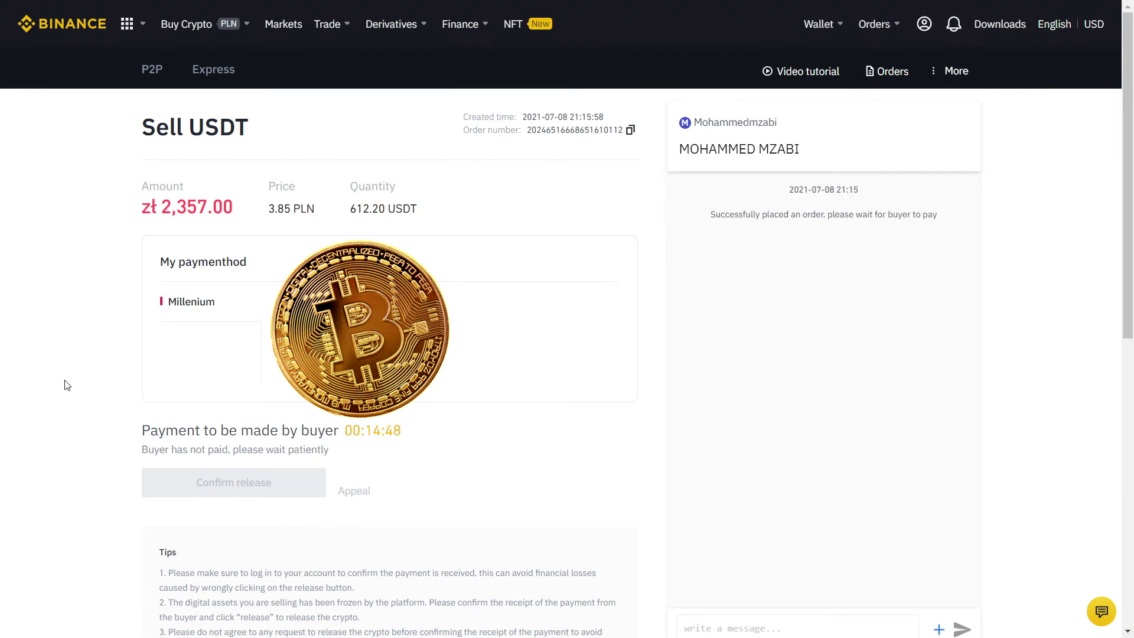
Step: Confirm the buyer's payment arrived and release the USDT with the Google Authenticator code
{"action": "scroll", "coordinate": [85, 472], "scroll_direction": "down", "scroll_amount": 1}
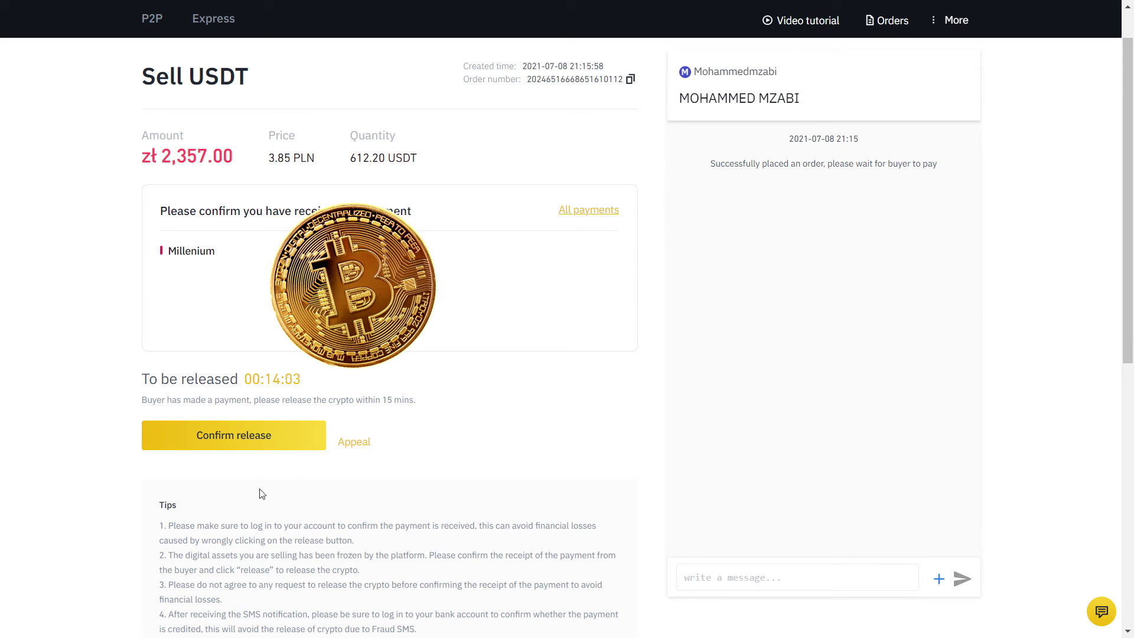
{"action": "left_click", "coordinate": [179, 438]}
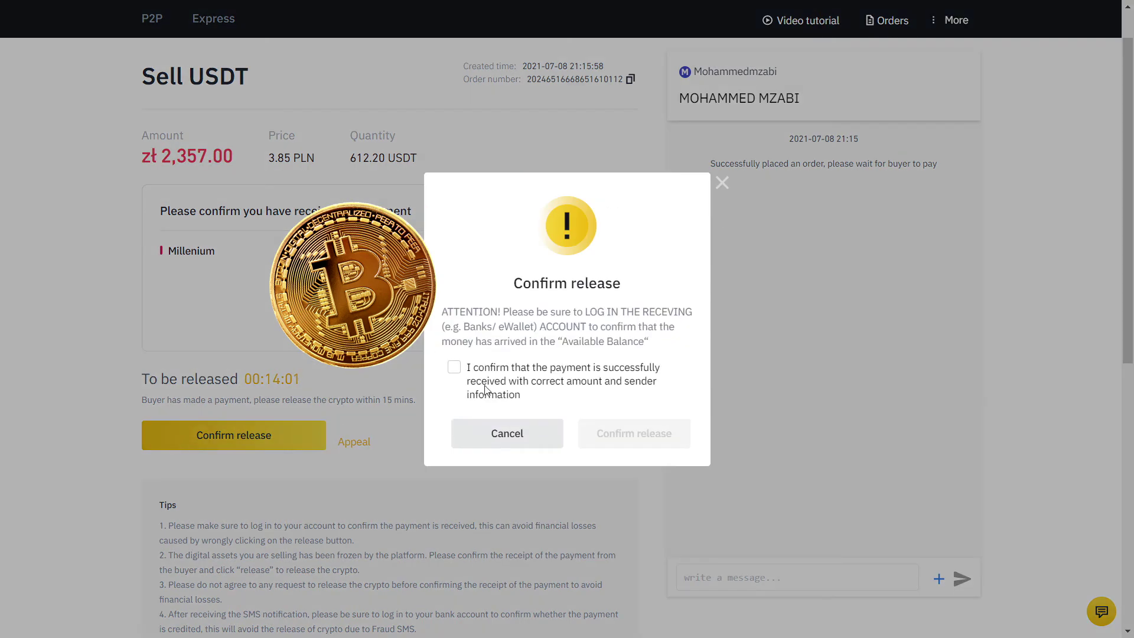
{"action": "left_click", "coordinate": [454, 367]}
{"action": "left_click", "coordinate": [646, 435]}
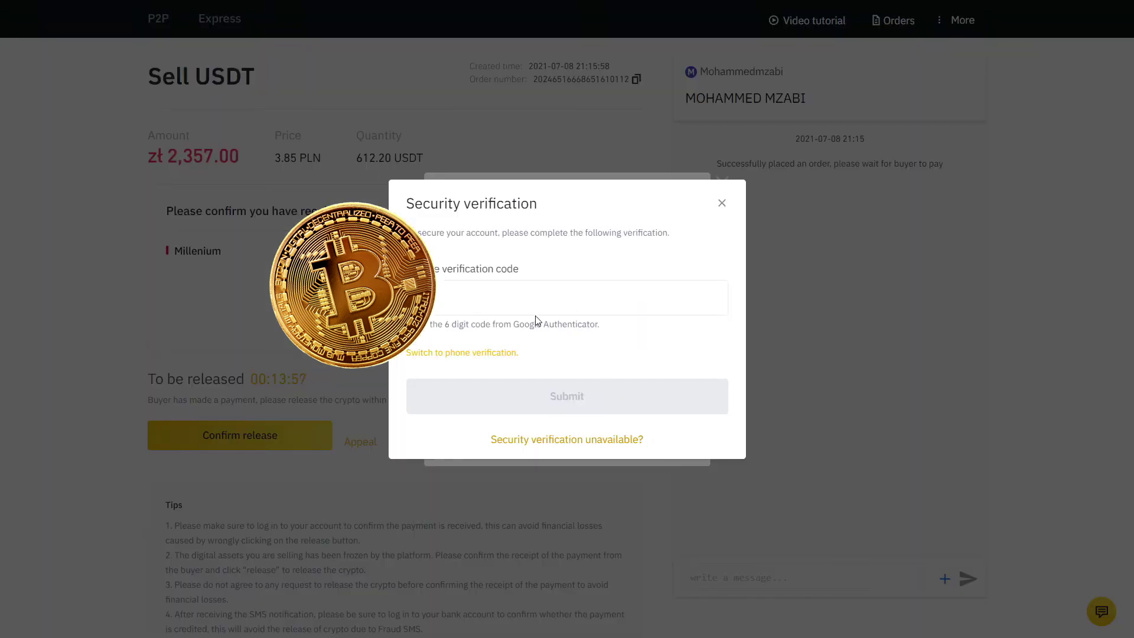
{"action": "left_click", "coordinate": [520, 298]}
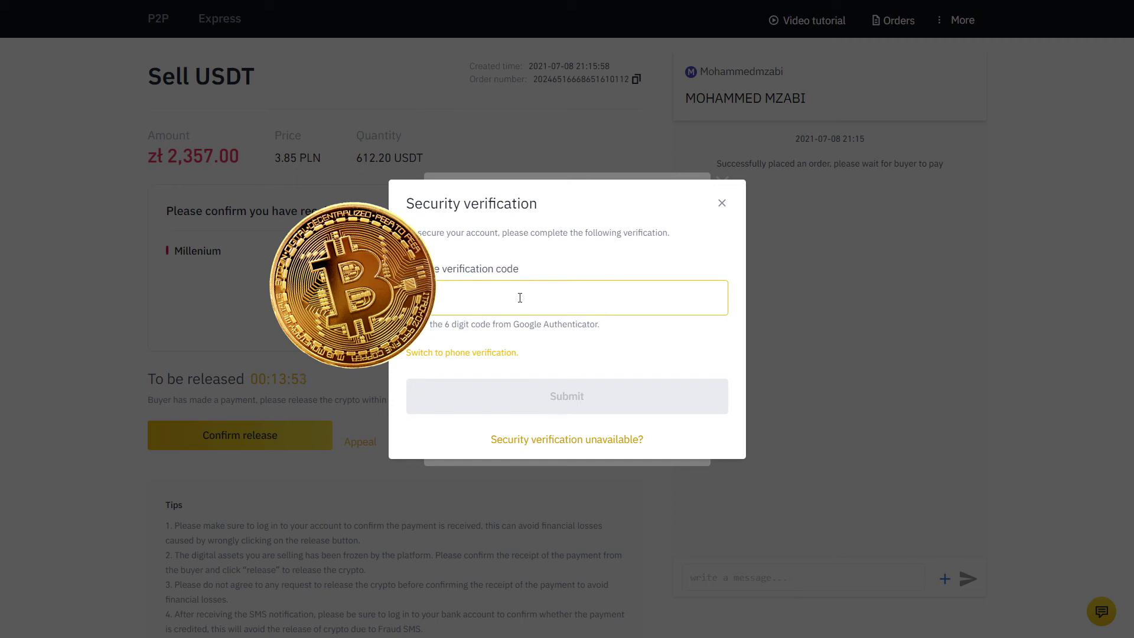
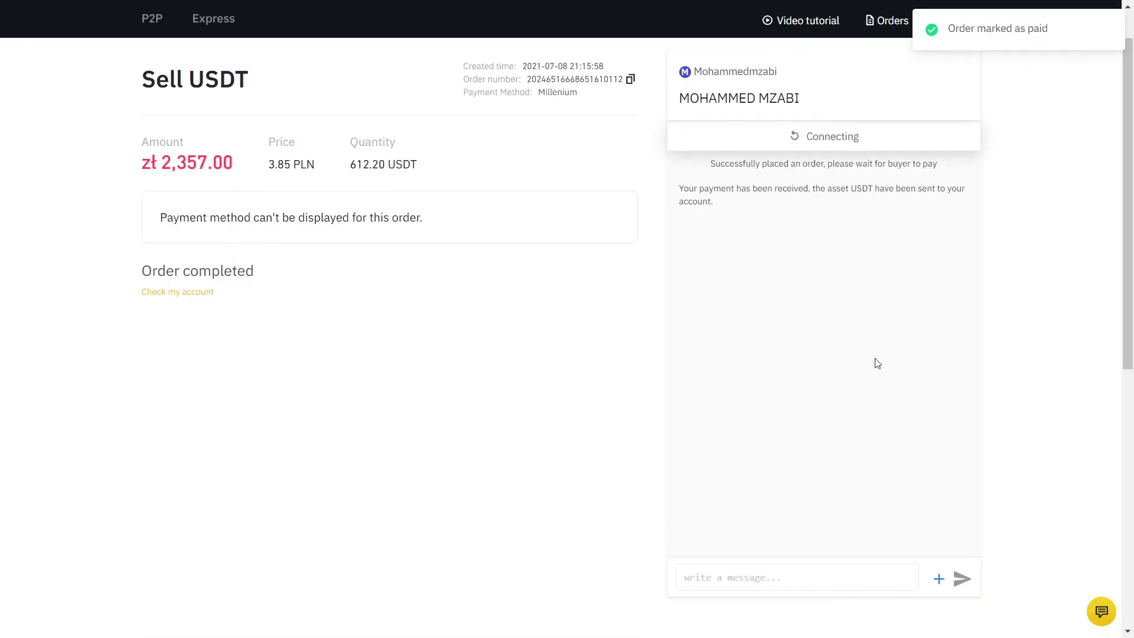
{"action": "scroll", "coordinate": [590, 236], "scroll_direction": "up", "scroll_amount": 1}
Step: Open Orders to see All Orders with the 612.20 USDT sale at the top
{"action": "left_click", "coordinate": [885, 78]}
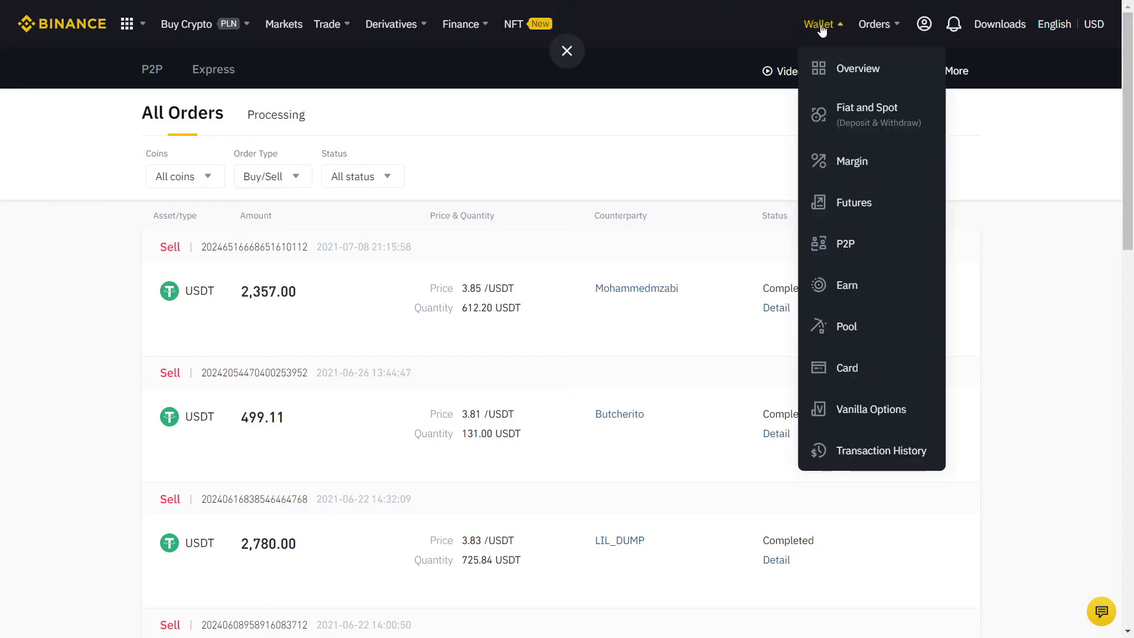
Step: Reveal the P2P wallet's estimated value, then return to the USDT/PLN P2P marketplace
{"action": "left_click", "coordinate": [841, 248]}
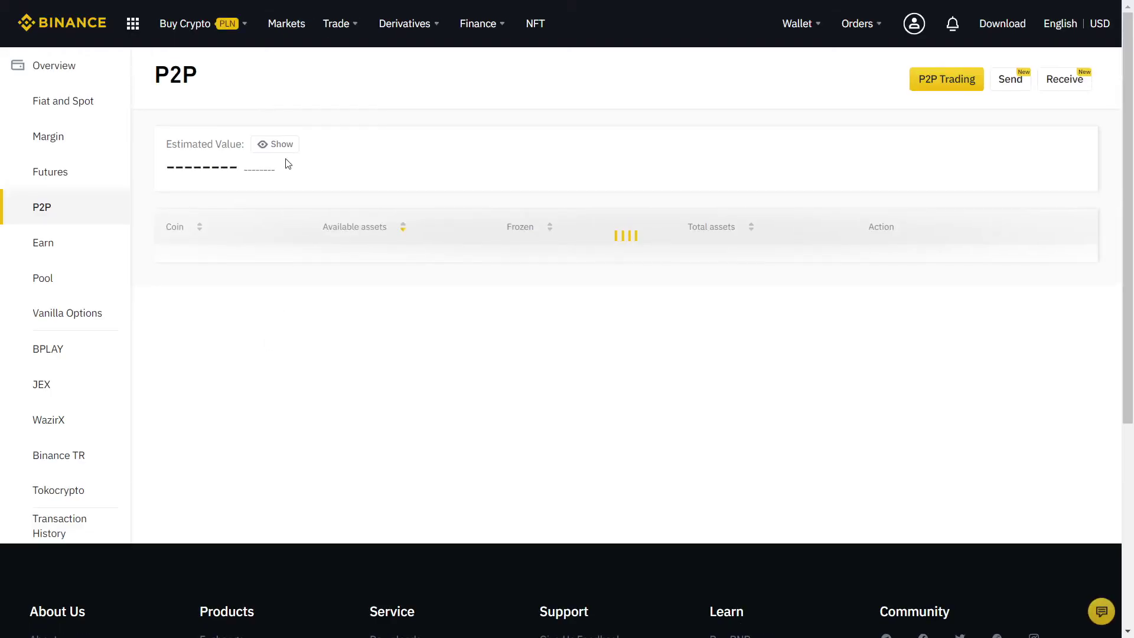
{"action": "left_click", "coordinate": [276, 145]}
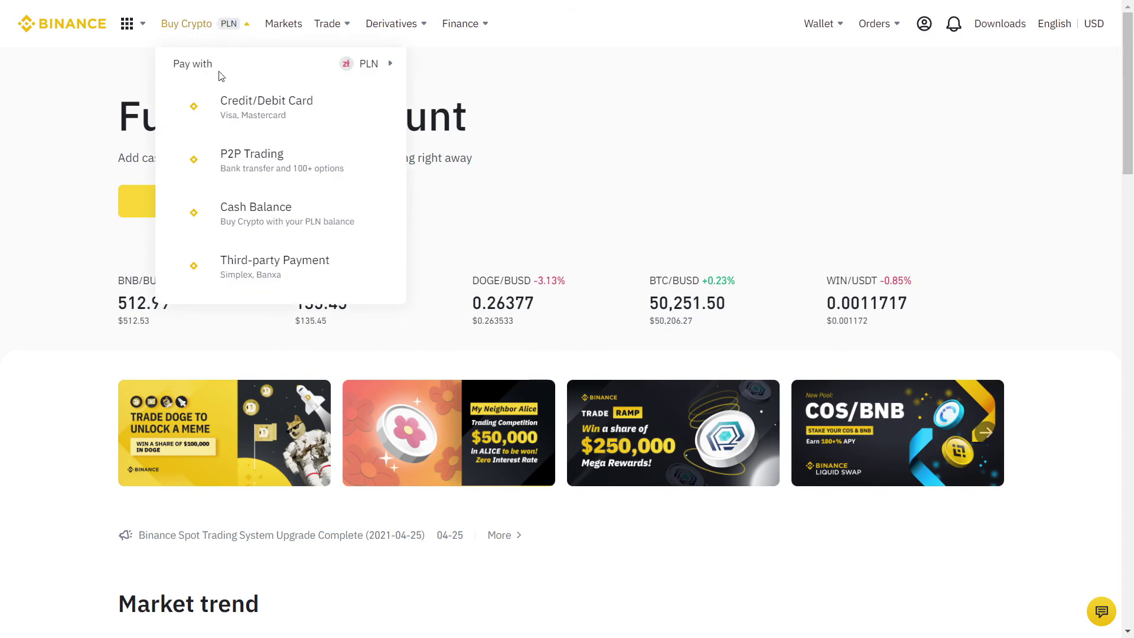
{"action": "left_click", "coordinate": [253, 160]}
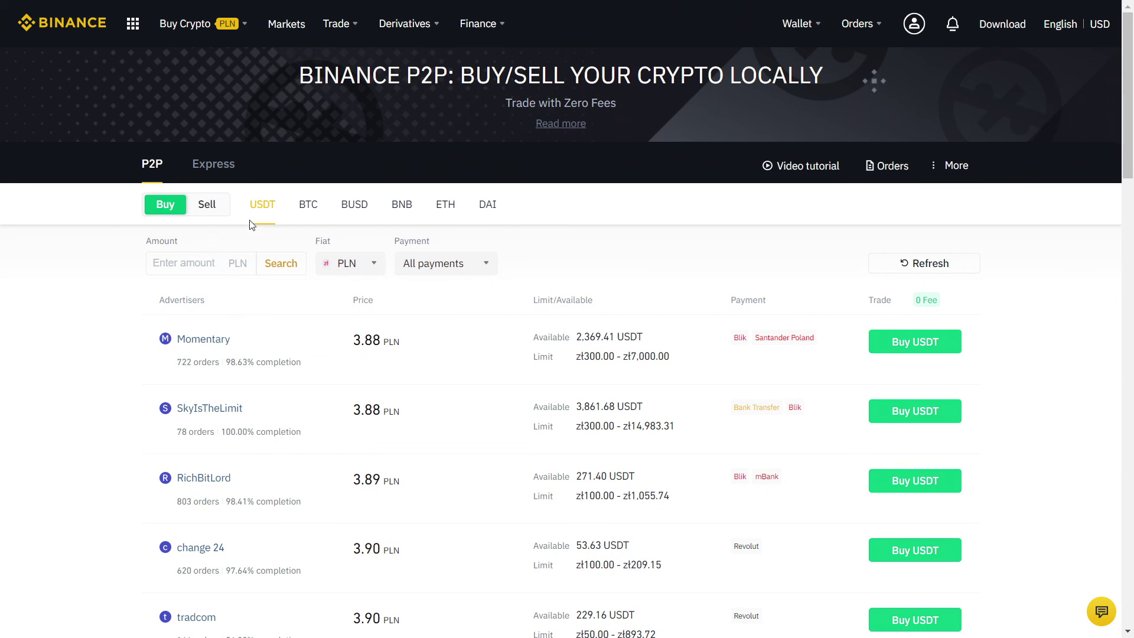
Step: Draft a sell ad for BTC in BRL with a floating price at 100.00% margin
{"action": "left_click", "coordinate": [307, 208]}
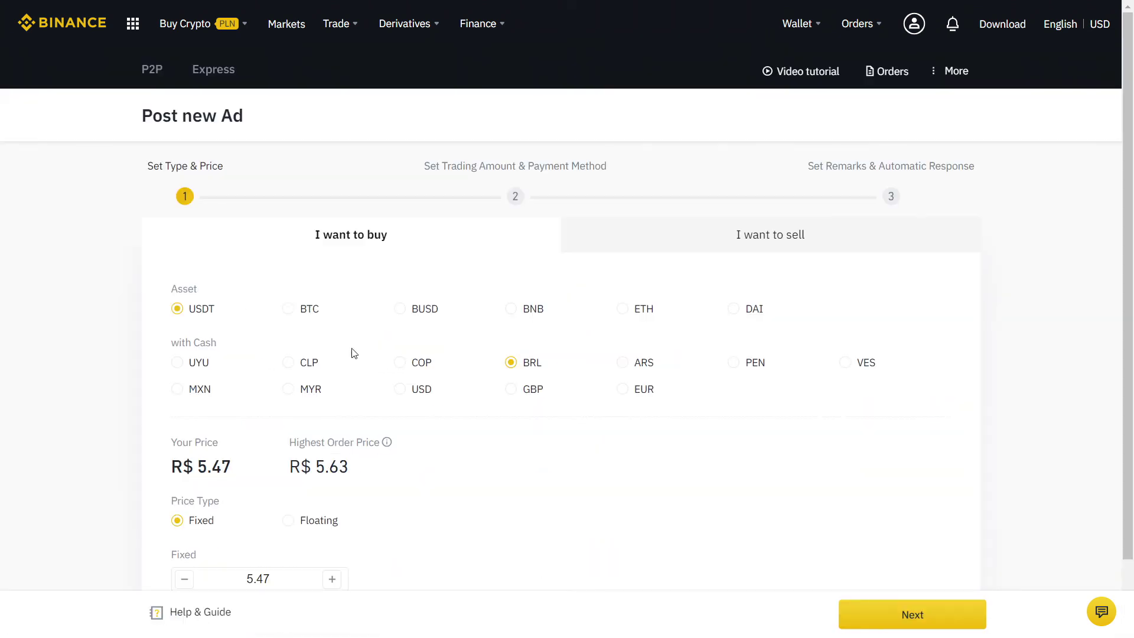
{"action": "left_click", "coordinate": [689, 236]}
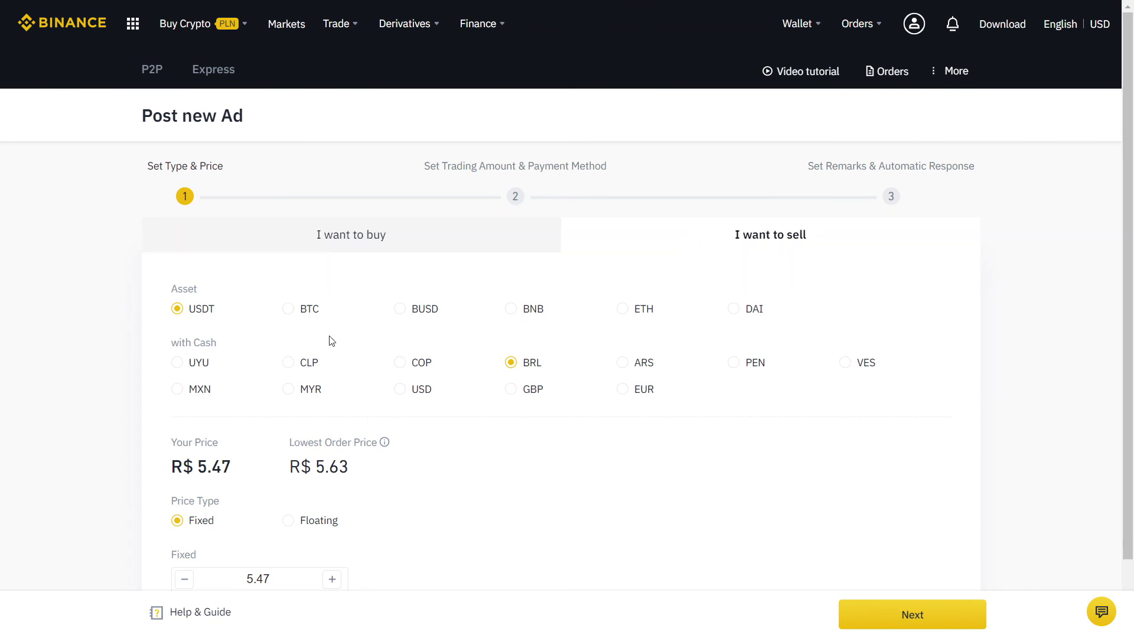
{"action": "left_click", "coordinate": [288, 309]}
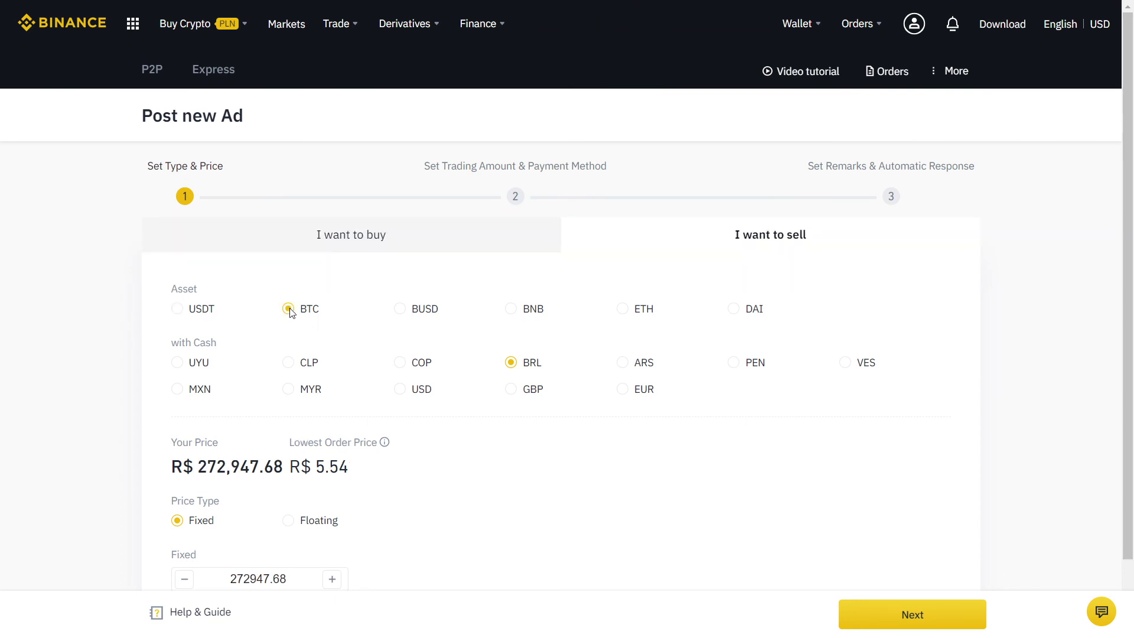
{"action": "scroll", "coordinate": [527, 327], "scroll_direction": "down", "scroll_amount": 1}
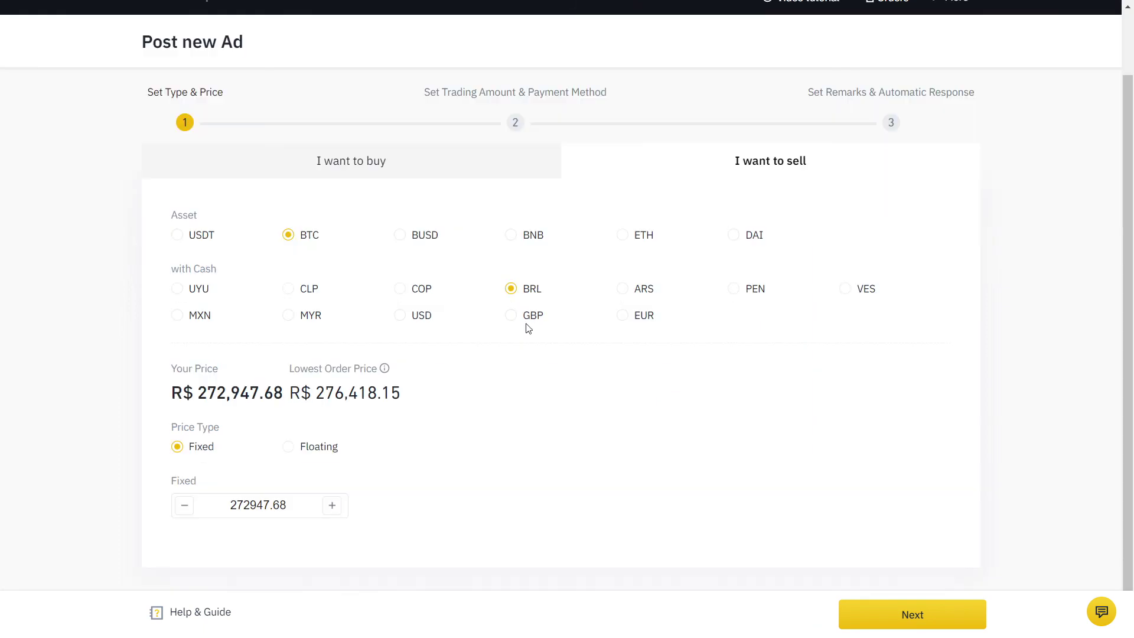
{"action": "left_click", "coordinate": [288, 448]}
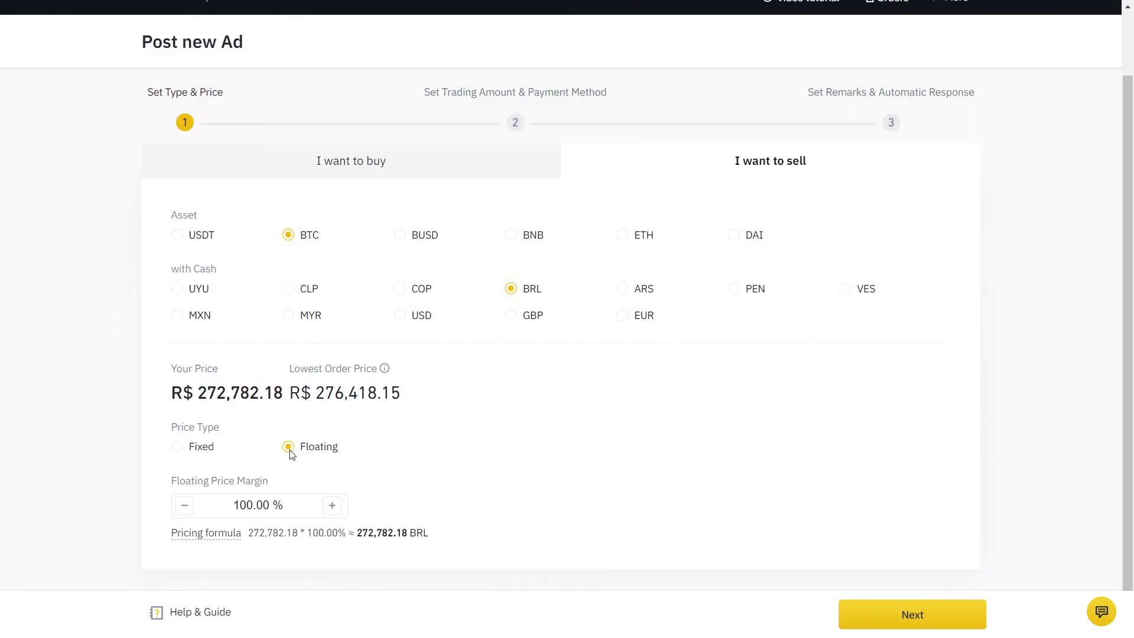
{"action": "scroll", "coordinate": [46, 452], "scroll_direction": "down", "scroll_amount": 1}
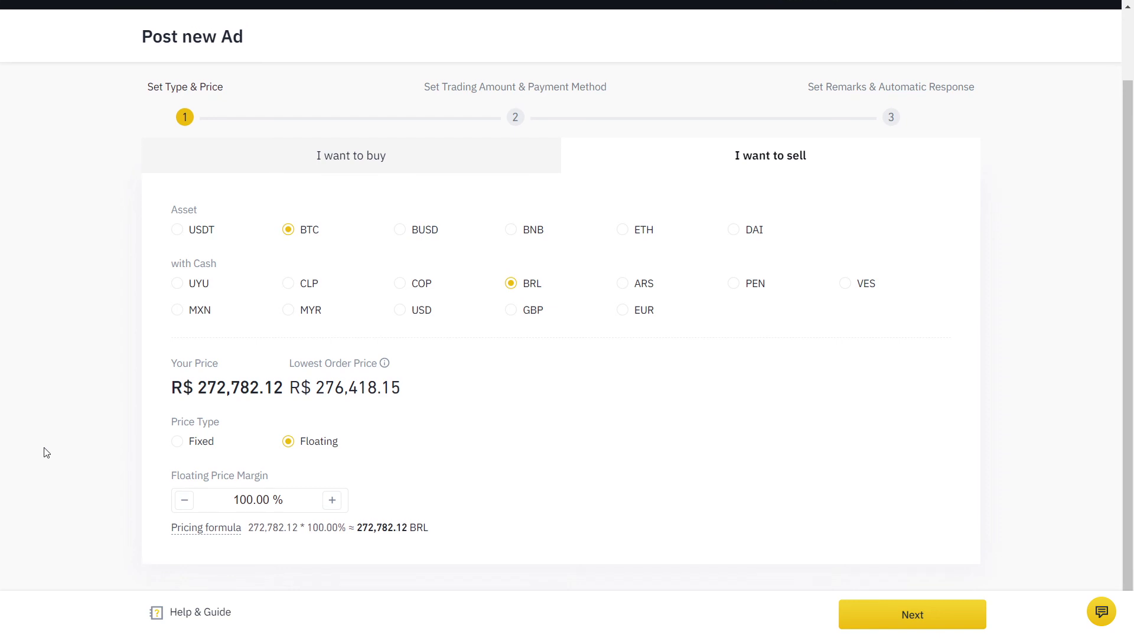
{"action": "scroll", "coordinate": [46, 452], "scroll_direction": "up", "scroll_amount": 2}
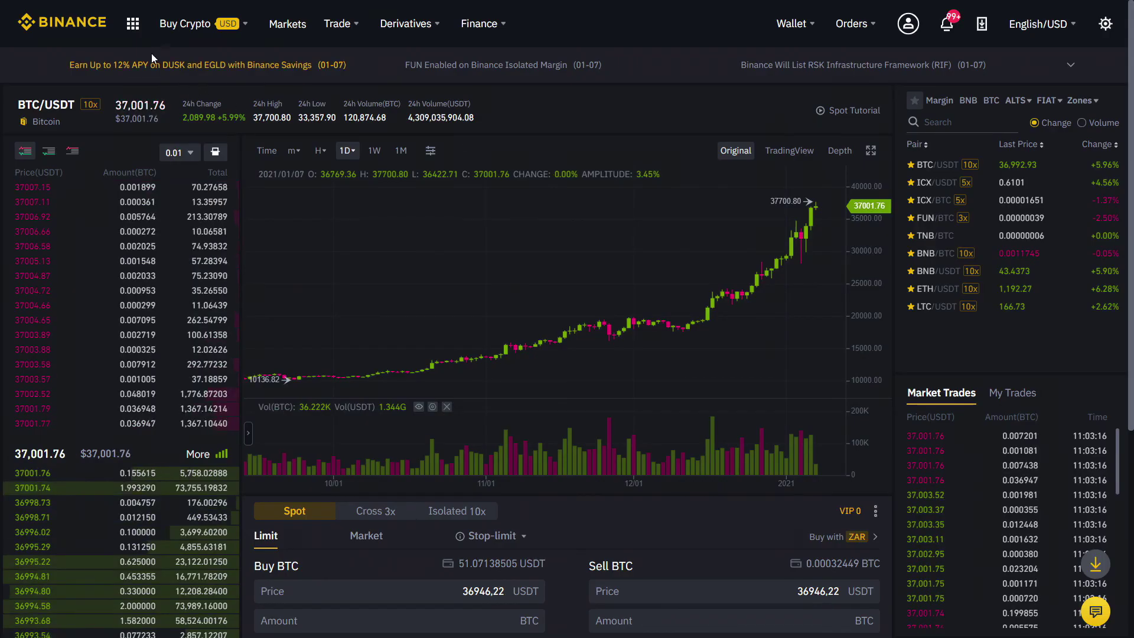
Step: Generate a referral link with 10% kickback for you and friends, then copy and select its URL
{"action": "mouse_move", "coordinate": [133, 24]}
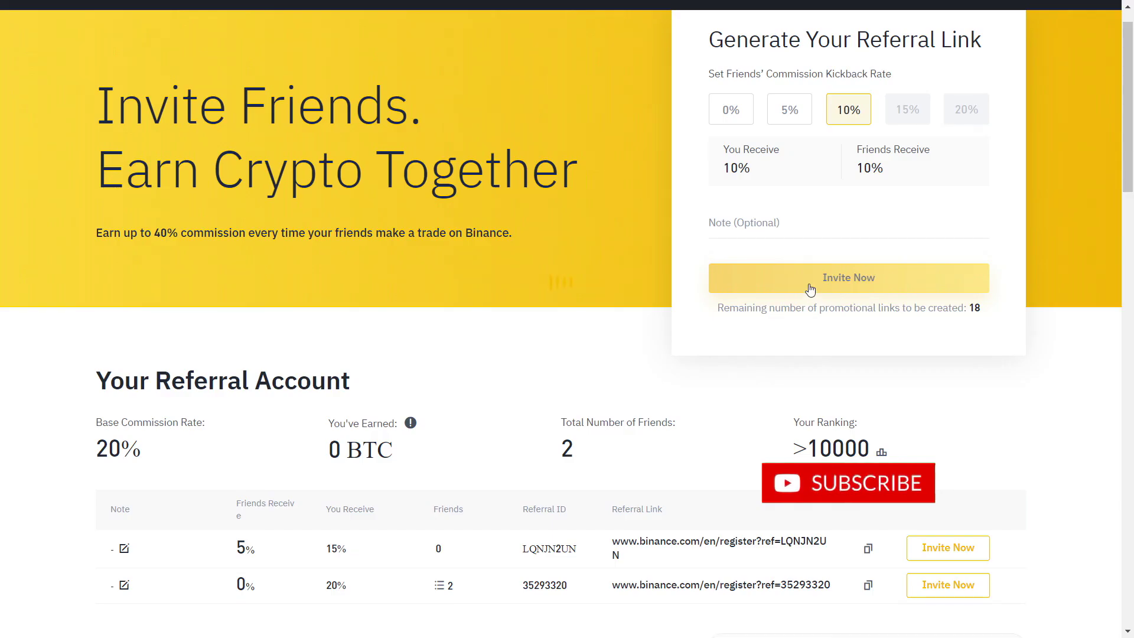
{"action": "left_click", "coordinate": [809, 284]}
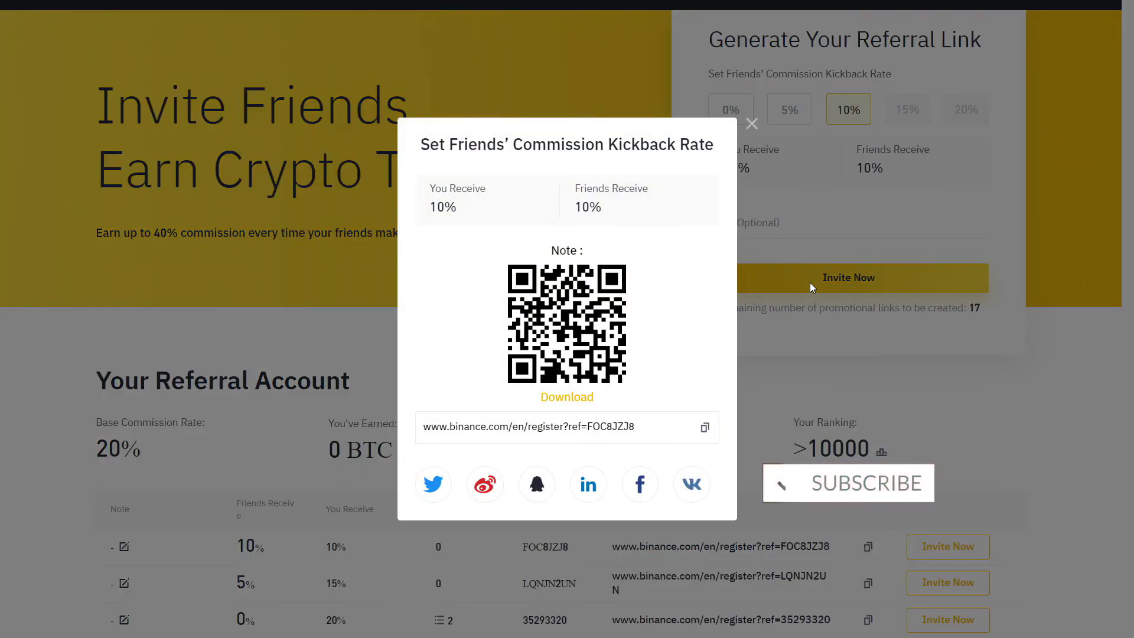
{"action": "left_click", "coordinate": [704, 427]}
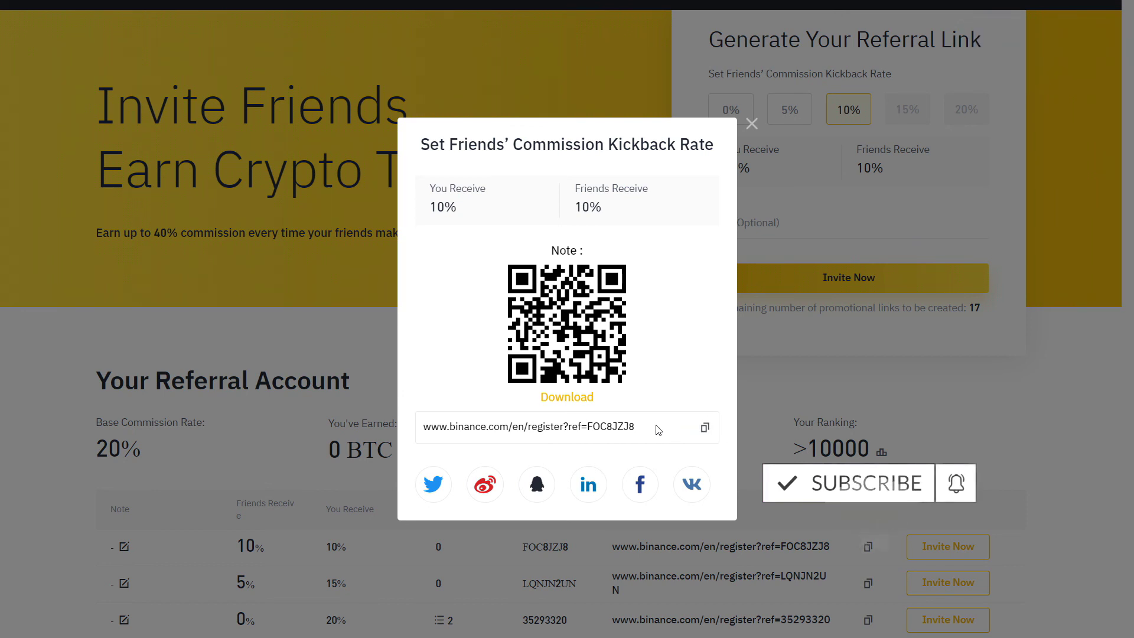
{"action": "left_click_drag", "start_coordinate": [639, 426], "coordinate": [424, 426]}
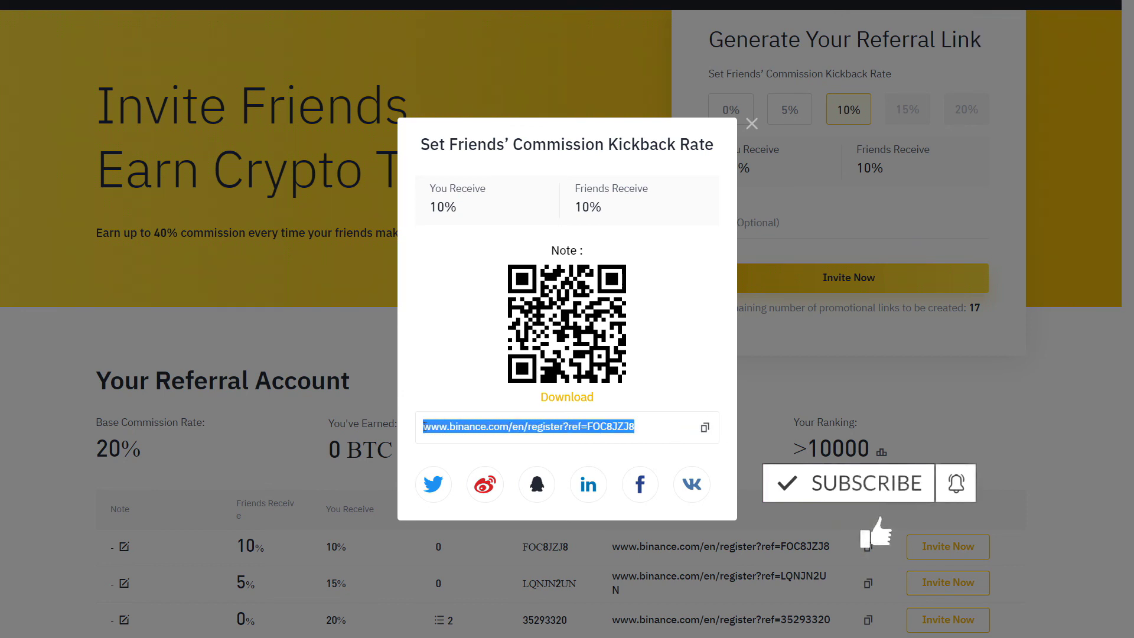